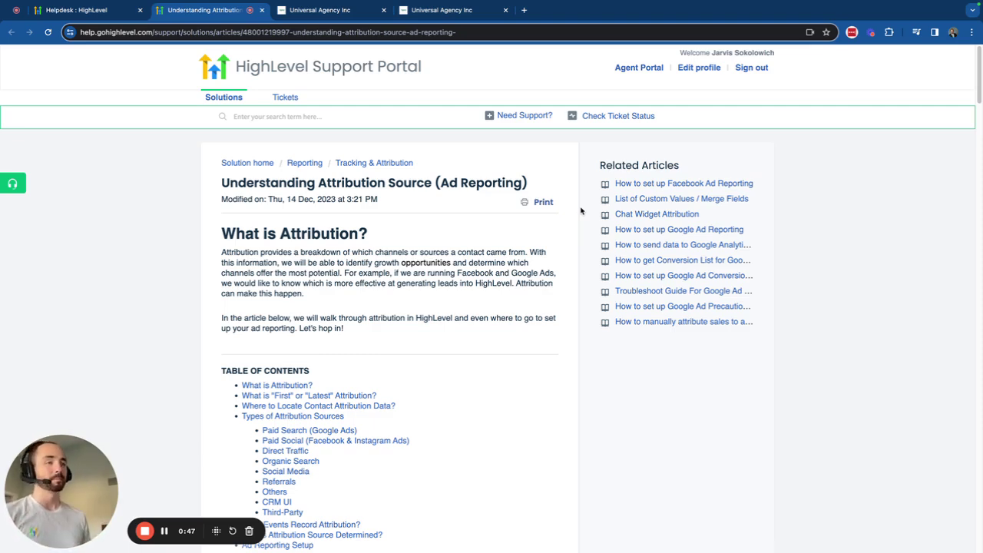
Read the article's explanation of first and latest attribution and where to locate contact attribution data.
scroll(418, 350, "down", 5)
scroll(418, 349, "down", 4)
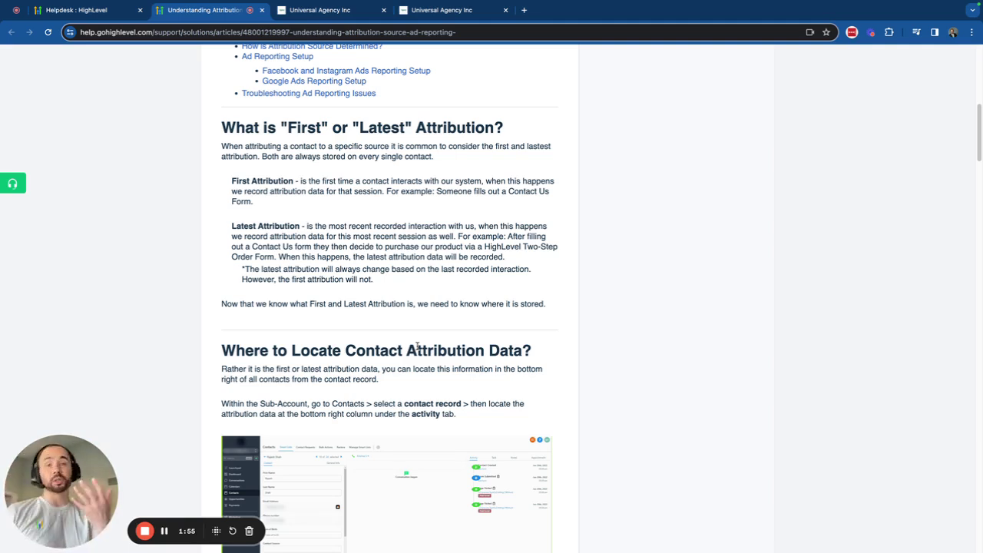
scroll(408, 392, "down", 5)
scroll(410, 389, "down", 2)
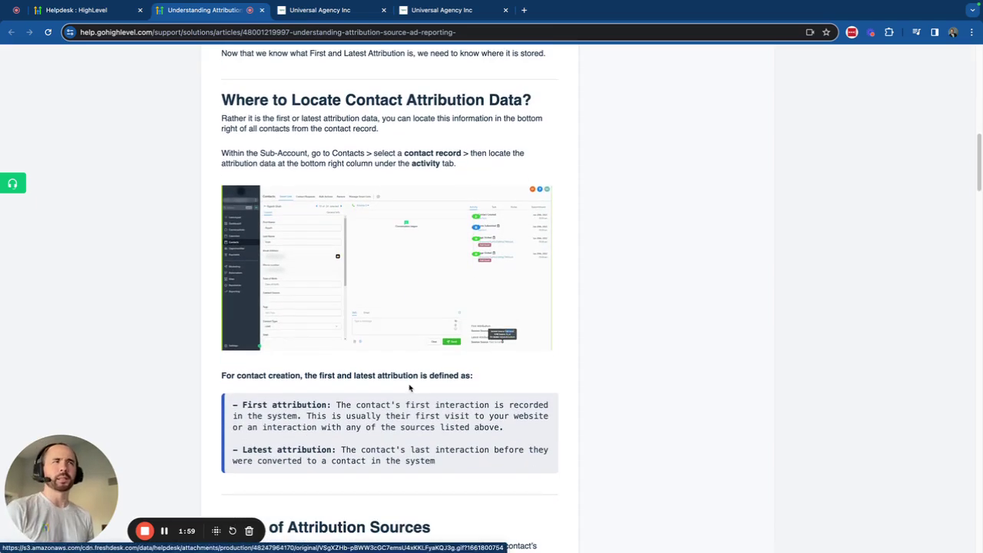
scroll(411, 388, "down", 2)
scroll(408, 386, "up", 1)
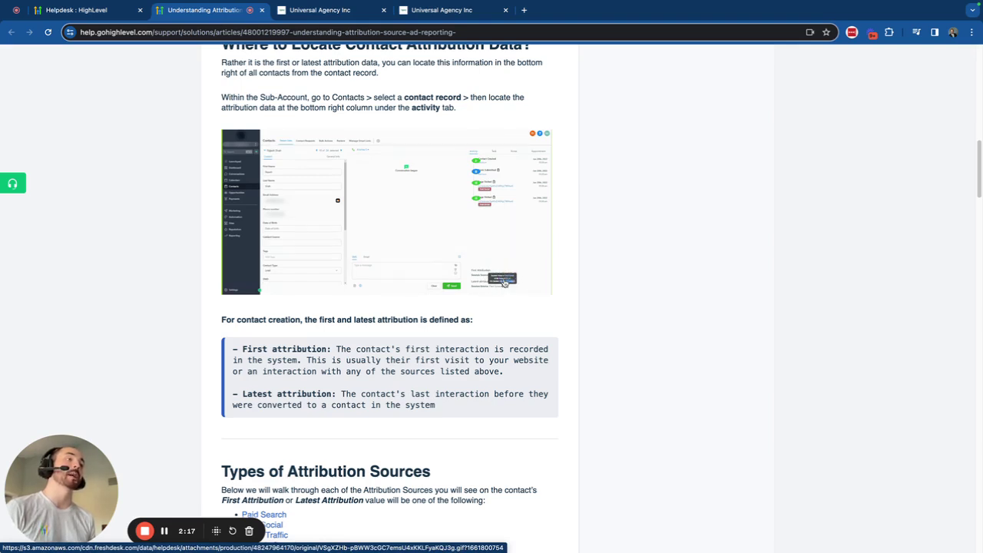
Review the list of attribution source types, highlighting the entries from Paid Search to Third-Party.
scroll(378, 235, "down", 3)
left_click_drag(377, 268, 160, 422)
left_click(187, 530)
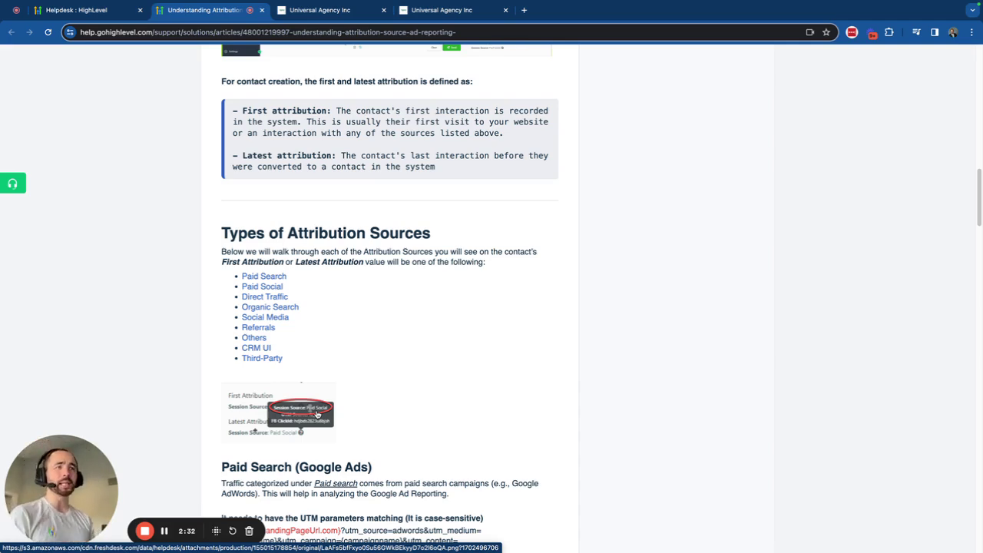
Examine the Paid Search (Google Ads) section, highlighting its tracking URL and the Google Ads UTM parameters table.
scroll(419, 443, "down", 4)
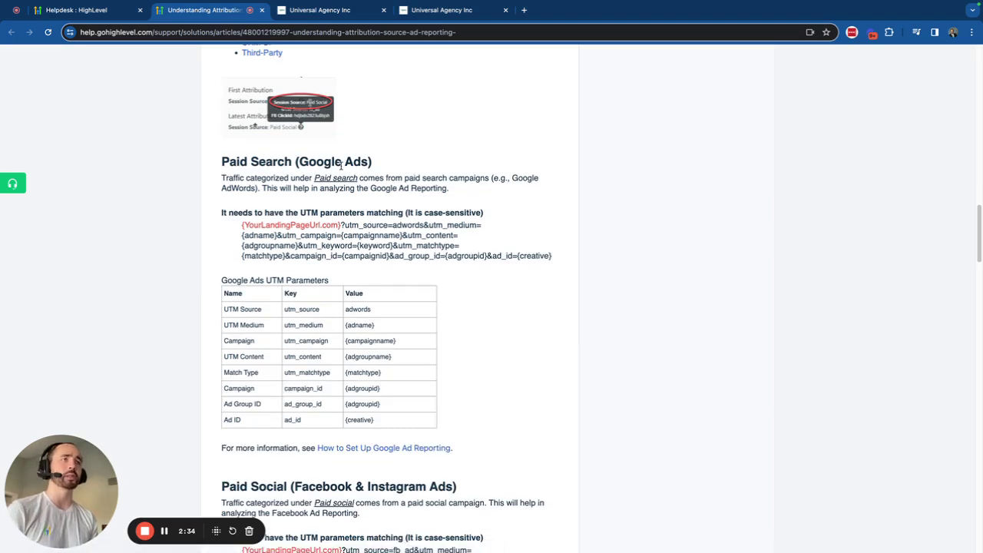
triple_click(341, 165)
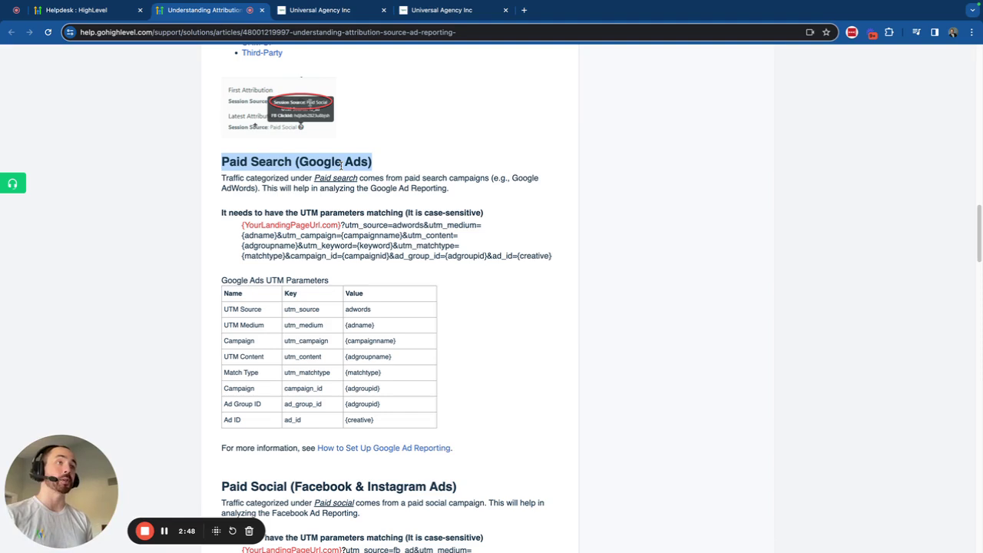
left_click_drag(559, 257, 237, 224)
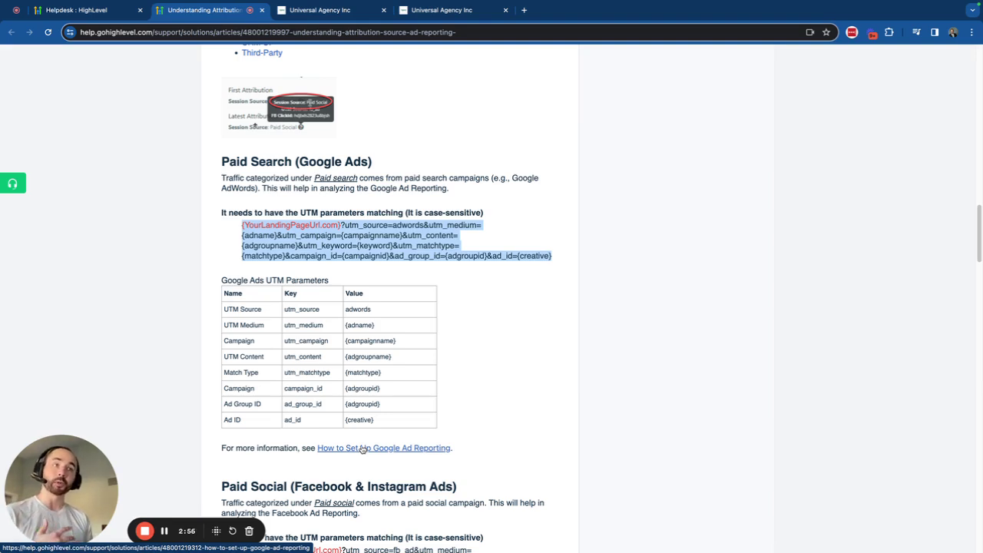
scroll(423, 441, "down", 2)
left_click(435, 339)
left_click_drag(435, 340, 251, 345)
left_click(332, 207)
left_click(246, 338)
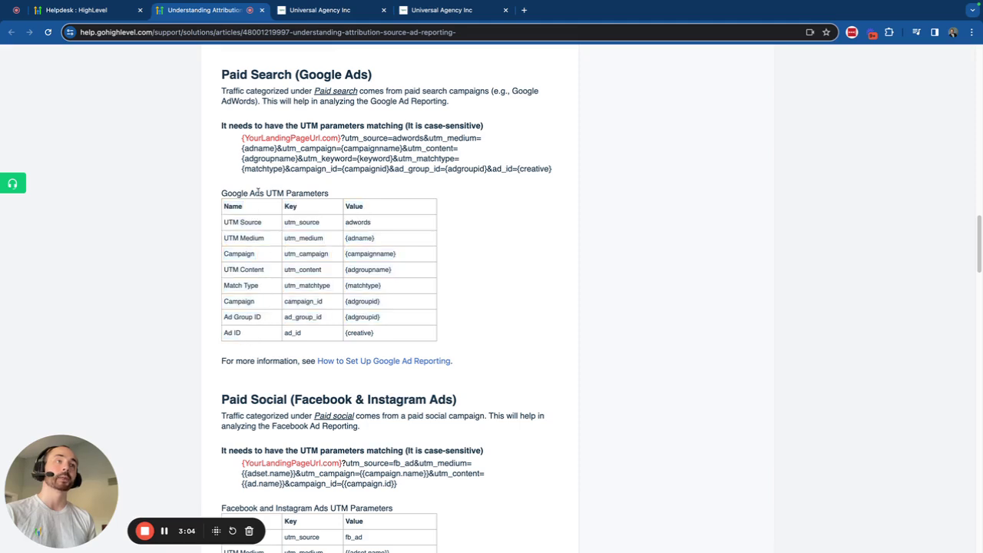
In the Jarvis_Ad_Test workflow, browse the First and Latest Attribution custom values available for the email message.
left_click(164, 531)
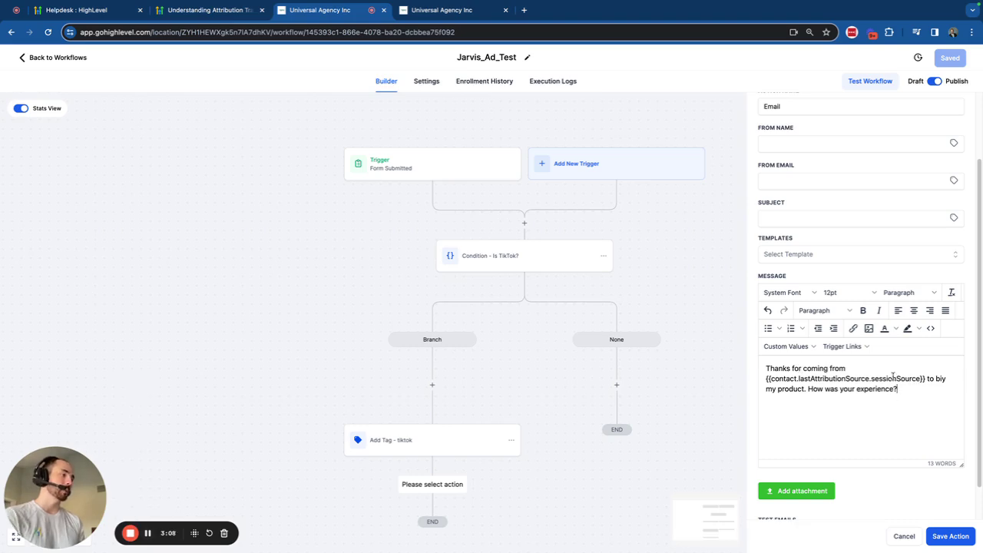
left_click(803, 346)
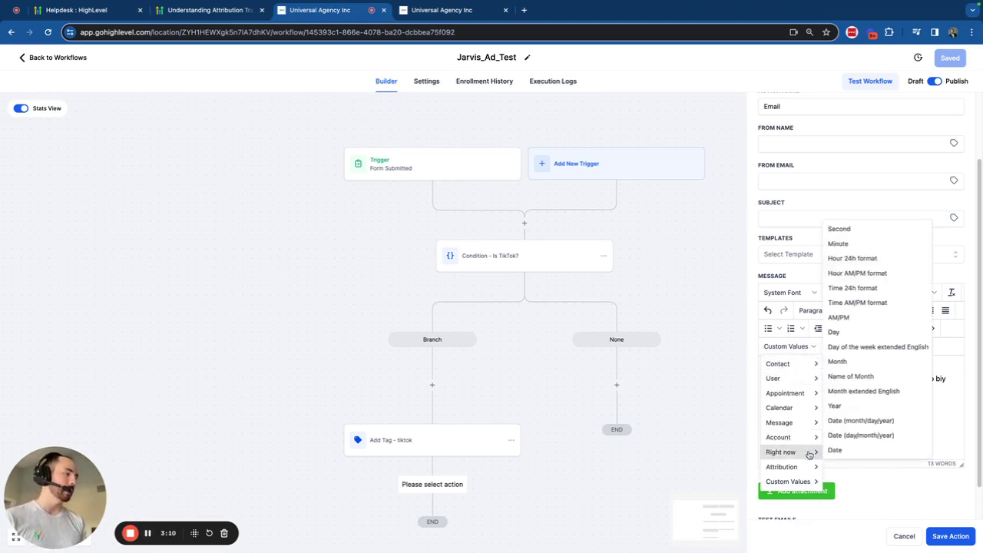
mouse_move(806, 467)
mouse_move(837, 471)
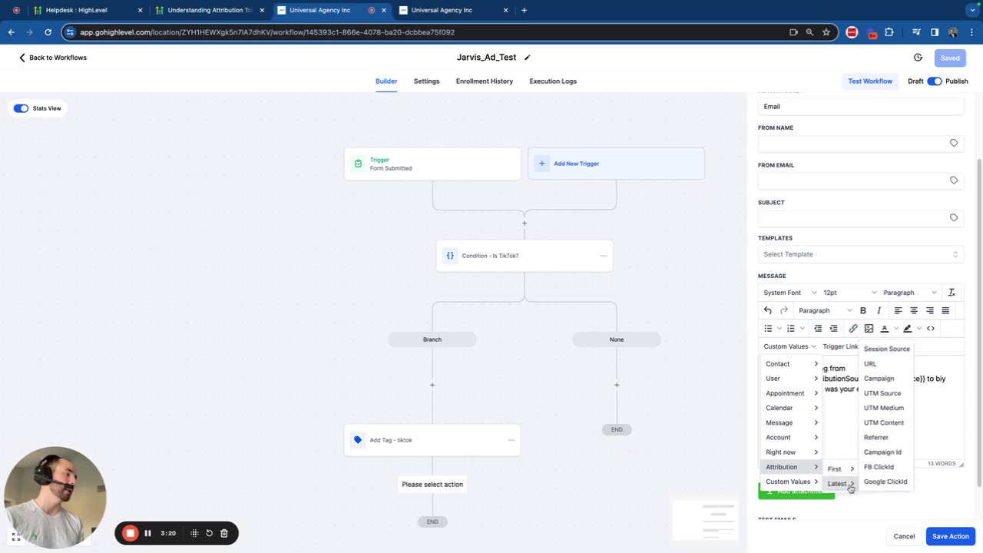
mouse_move(852, 476)
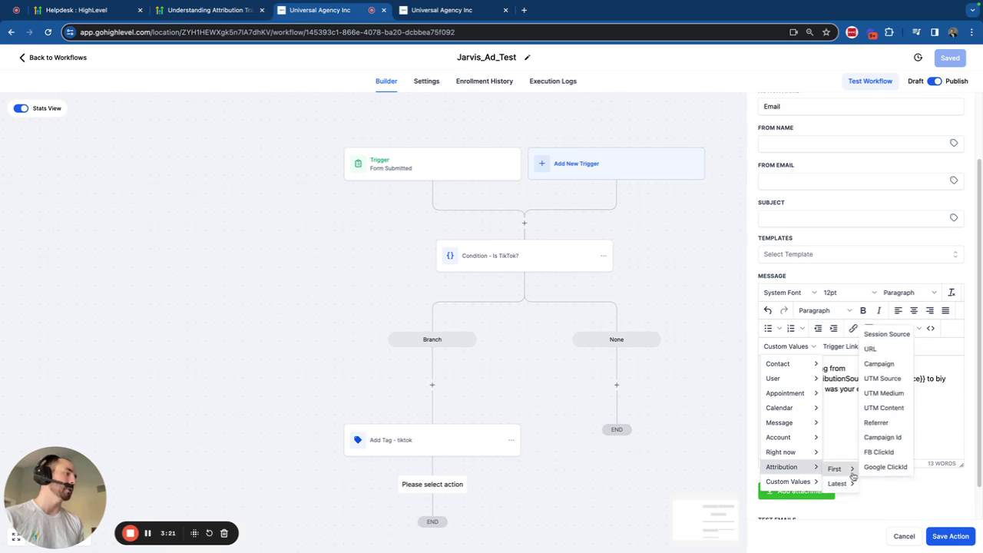
left_click(854, 399)
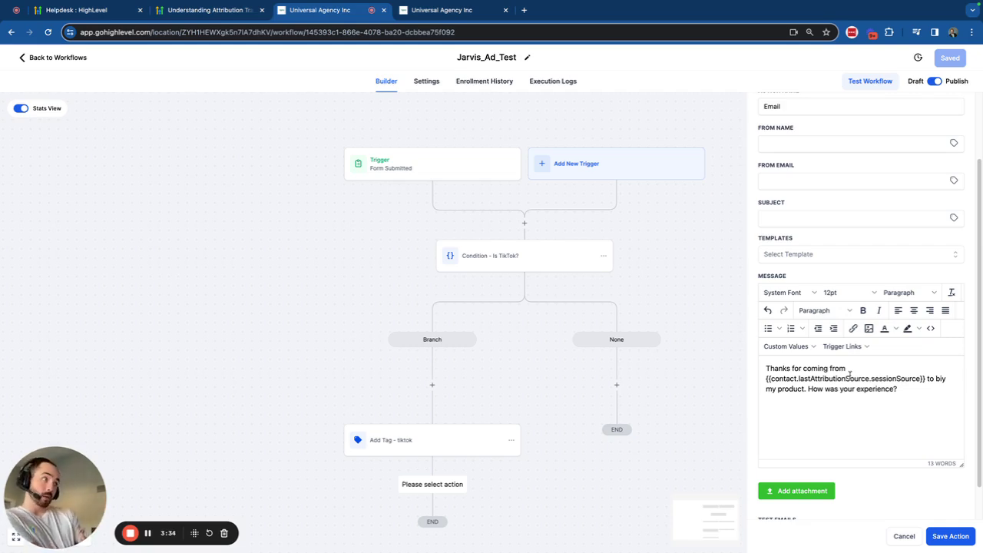
In the workflow's Is TikTok? condition, replace the branch rule with Session Source (Last Attribution) Is Paid Social.
left_click(503, 256)
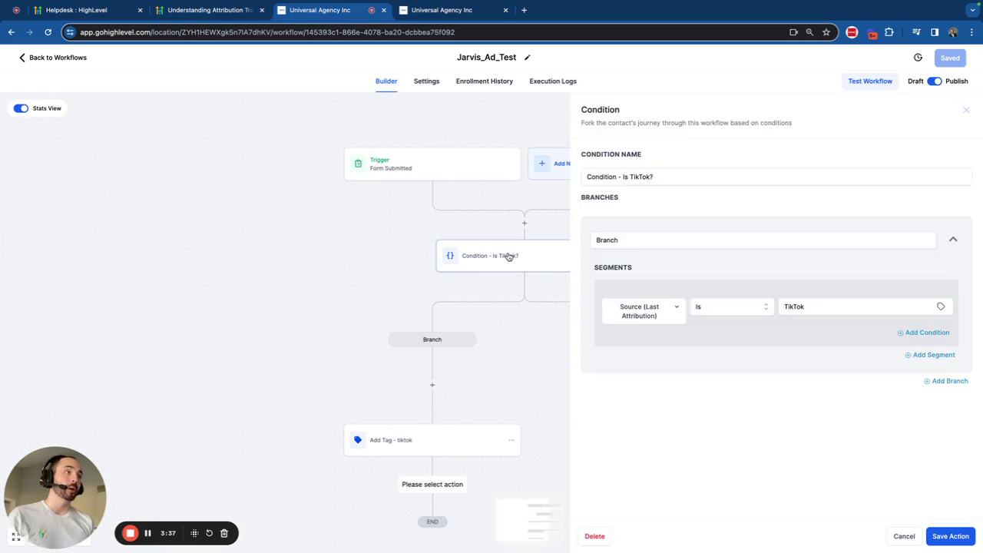
left_click(802, 306)
double_click(794, 307)
key("BackSpace")
left_click(804, 307)
left_click(667, 316)
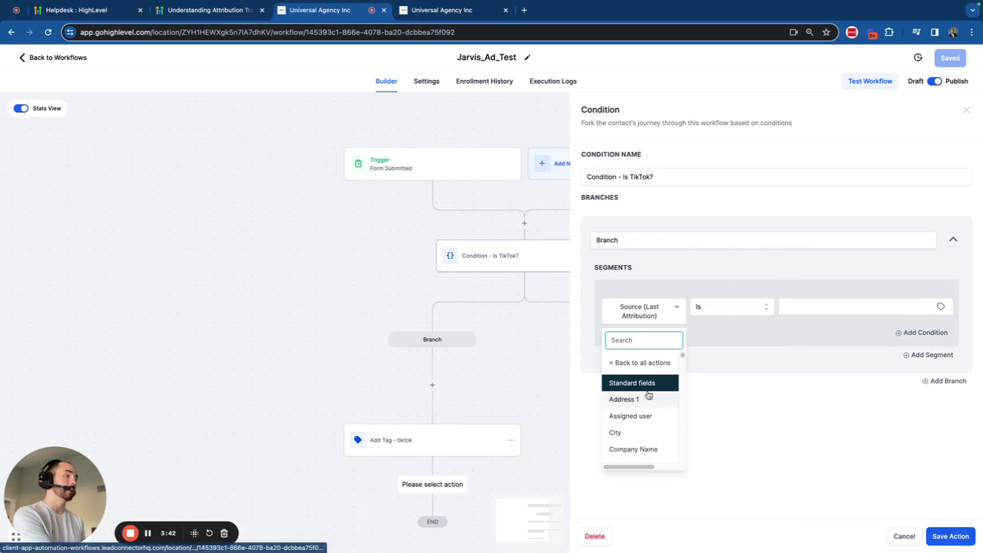
scroll(648, 430, "down", 5)
scroll(649, 442, "down", 10)
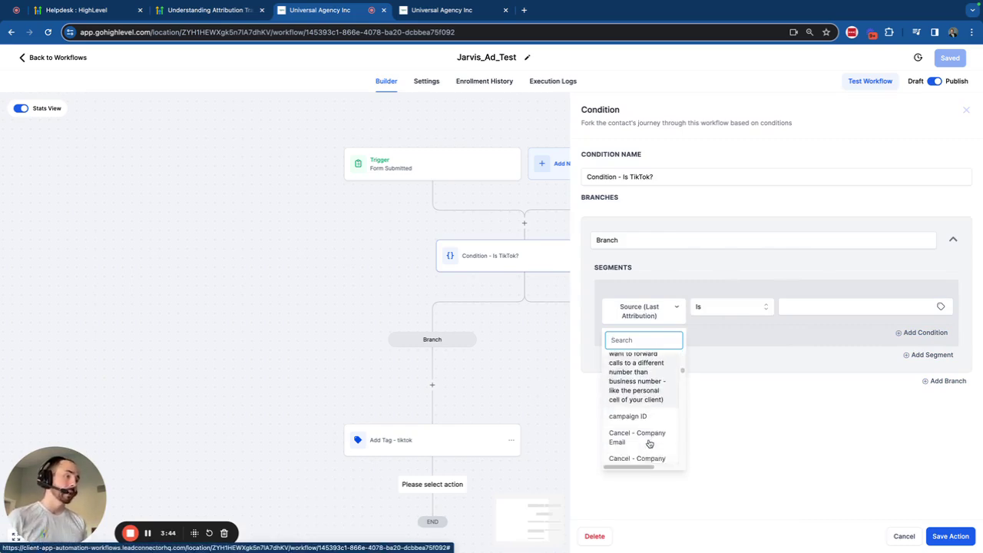
scroll(649, 444, "down", 15)
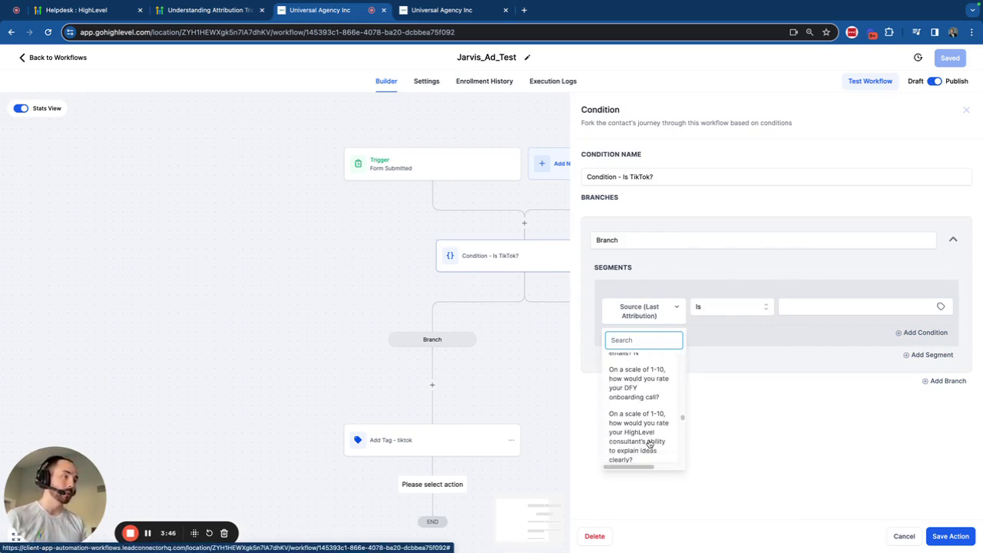
left_click(650, 399)
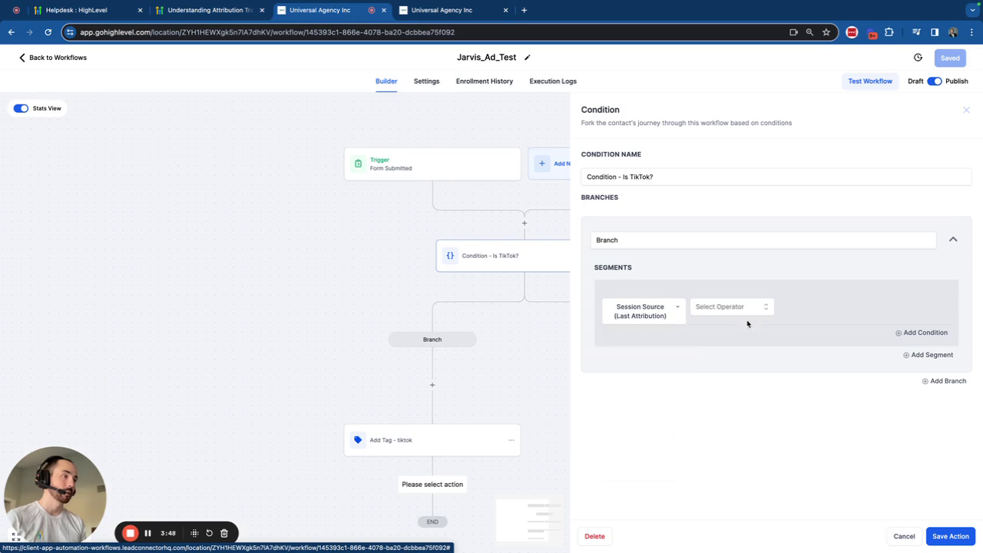
left_click(796, 311)
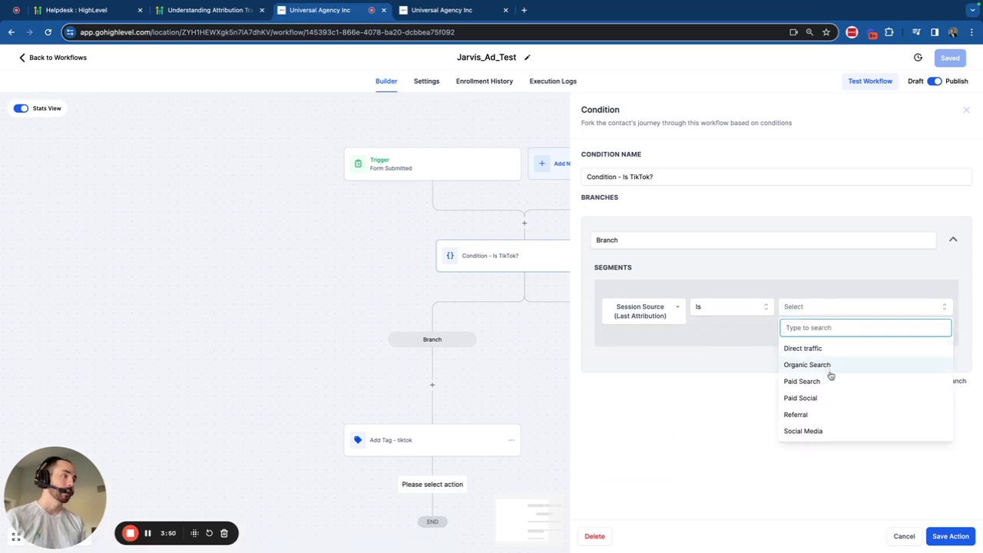
left_click(828, 397)
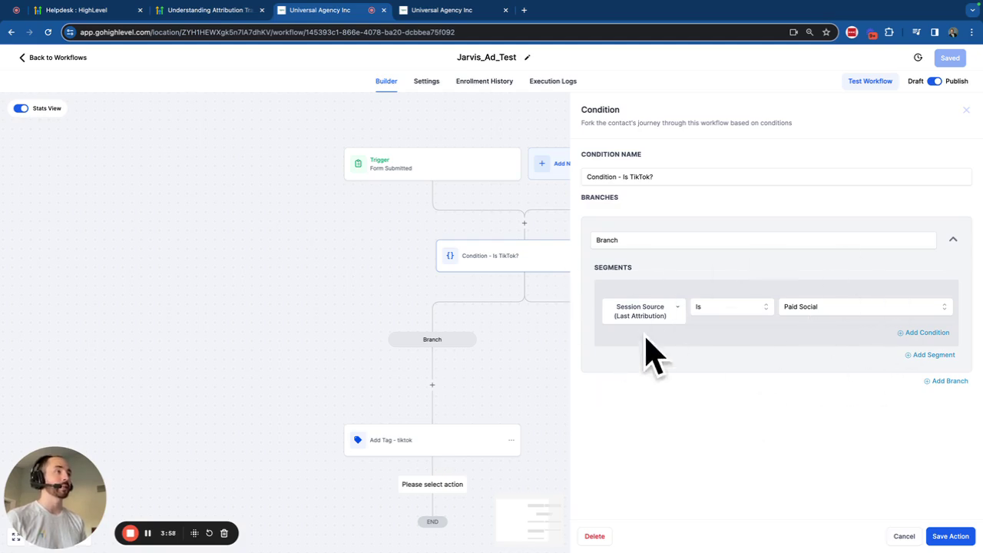
Return to the attribution article and recheck the Google Ads UTM parameters table and its matching tracking URL.
left_click(234, 15)
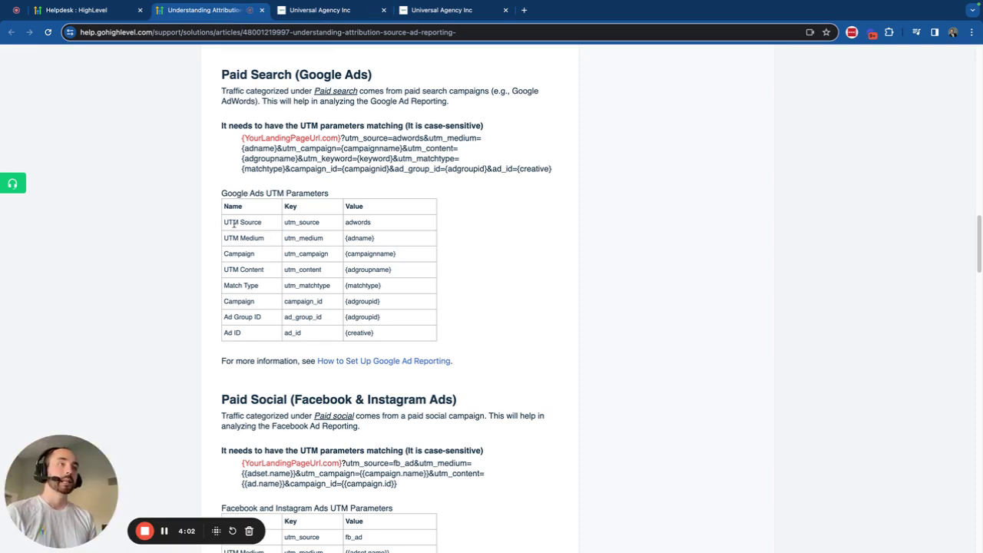
left_click_drag(228, 222, 361, 317)
left_click(244, 317)
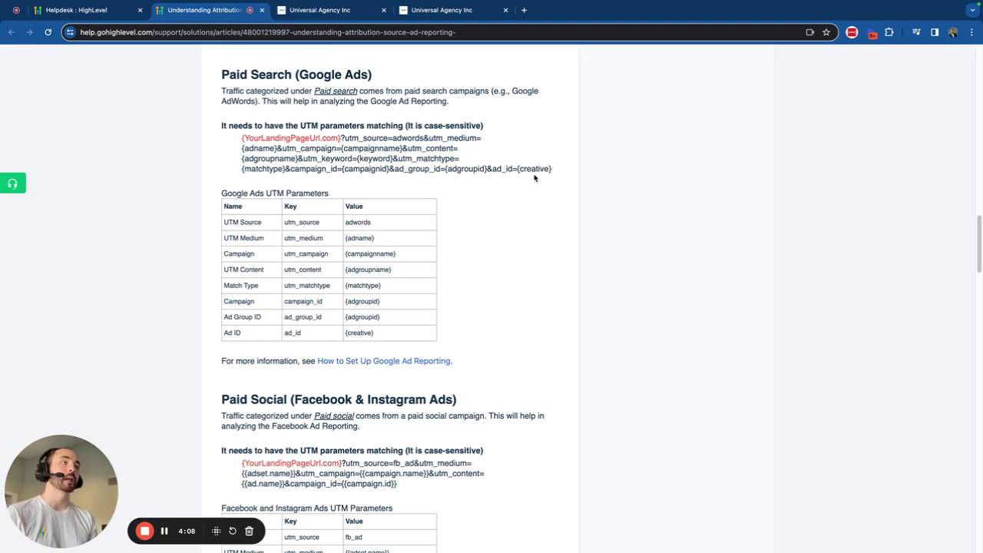
left_click_drag(555, 173, 215, 127)
Examine the Paid Social section, highlighting its tracking URL and the Facebook and Instagram Ads UTM parameters.
scroll(462, 340, "down", 1)
scroll(462, 340, "down", 5)
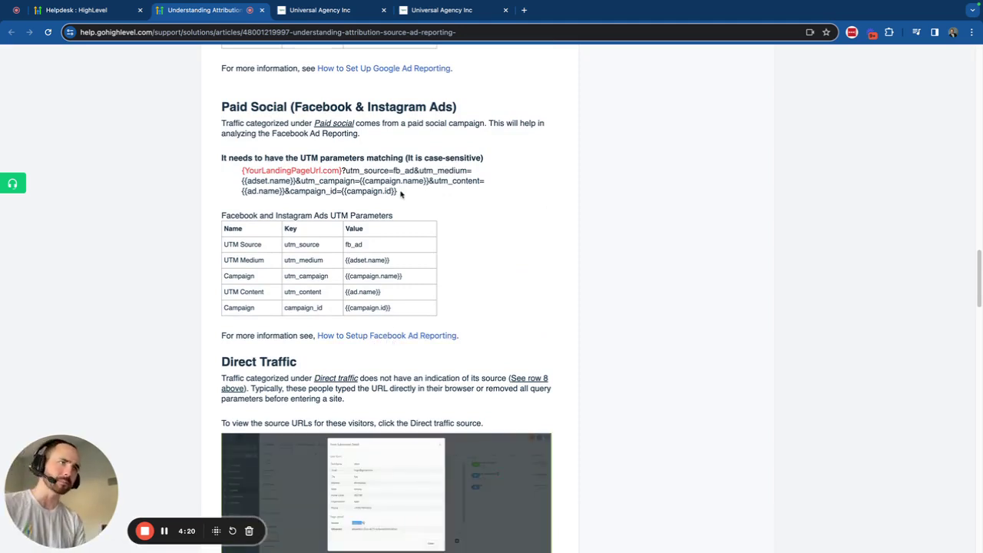
left_click_drag(399, 193, 237, 171)
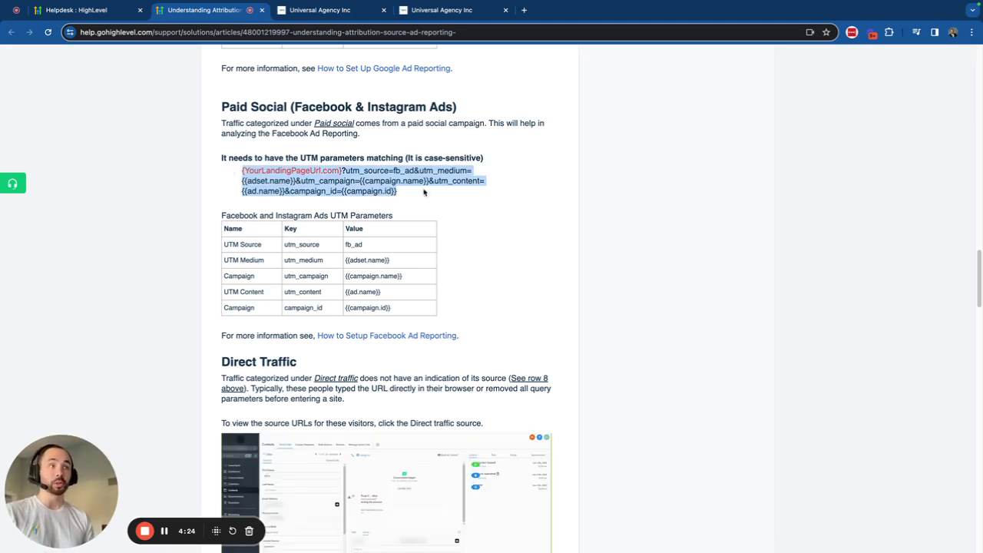
left_click_drag(397, 304, 214, 244)
left_click(268, 284)
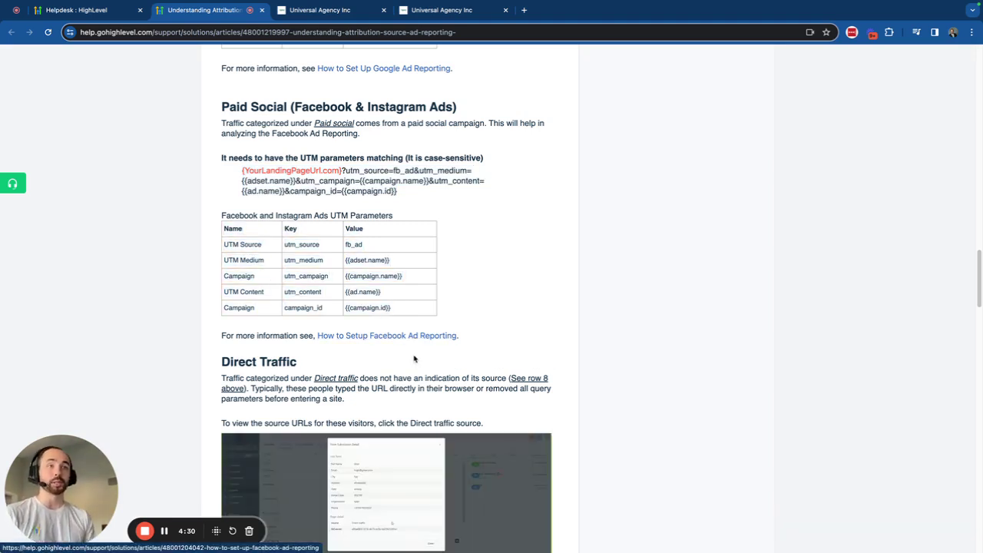
Read the definitions of the Direct Traffic, Organic Search, Social Media and Referrals attribution sources.
scroll(415, 359, "down", 1)
scroll(414, 359, "down", 4)
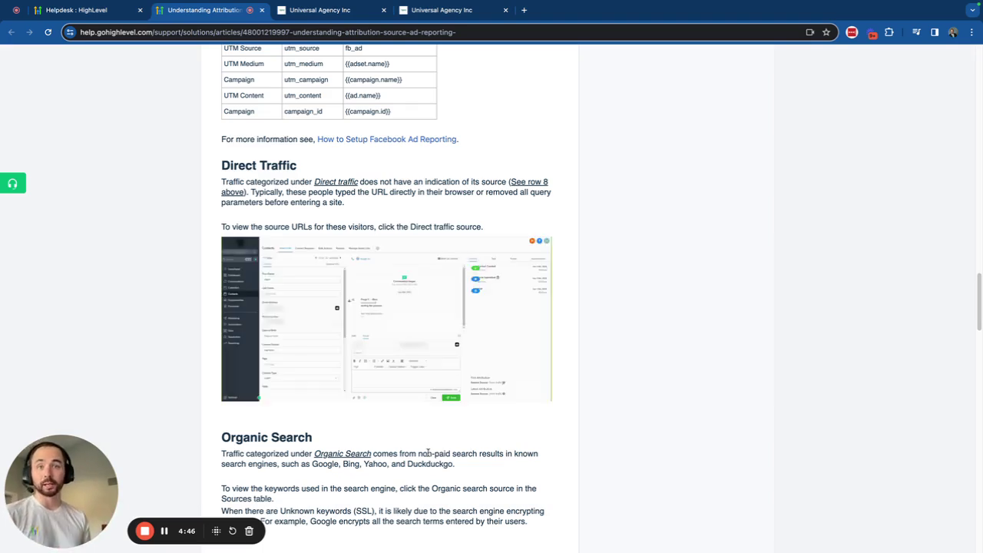
scroll(461, 479, "down", 2)
scroll(460, 481, "down", 4)
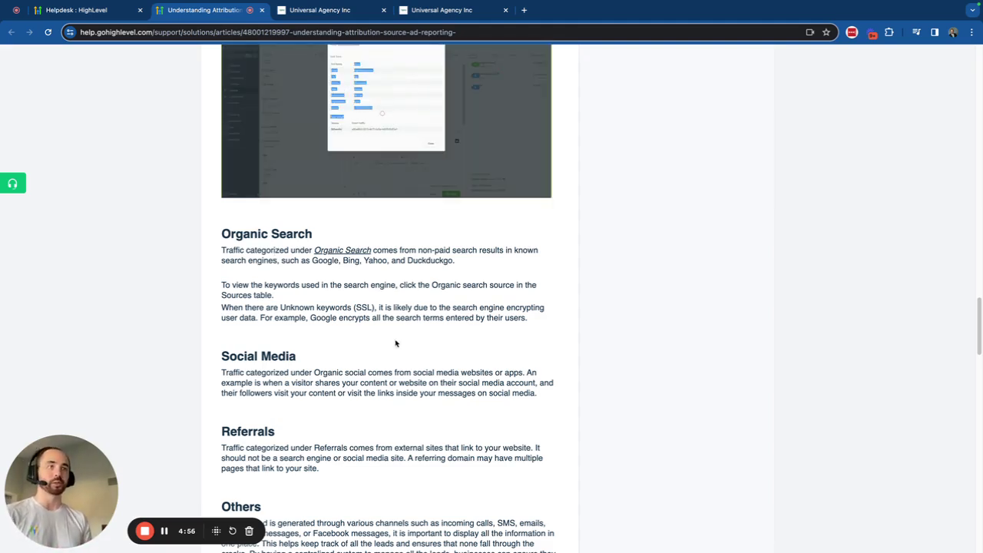
scroll(390, 361, "down", 2)
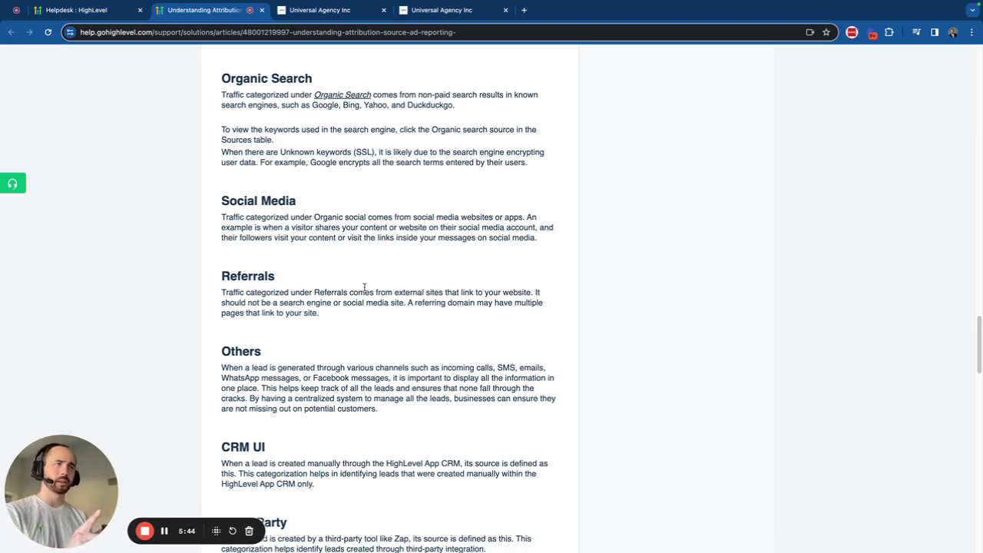
Review the Others, CRM UI and Third-Party source definitions, highlighting the mention of Facebook messages and the latter two headings.
triple_click(297, 369)
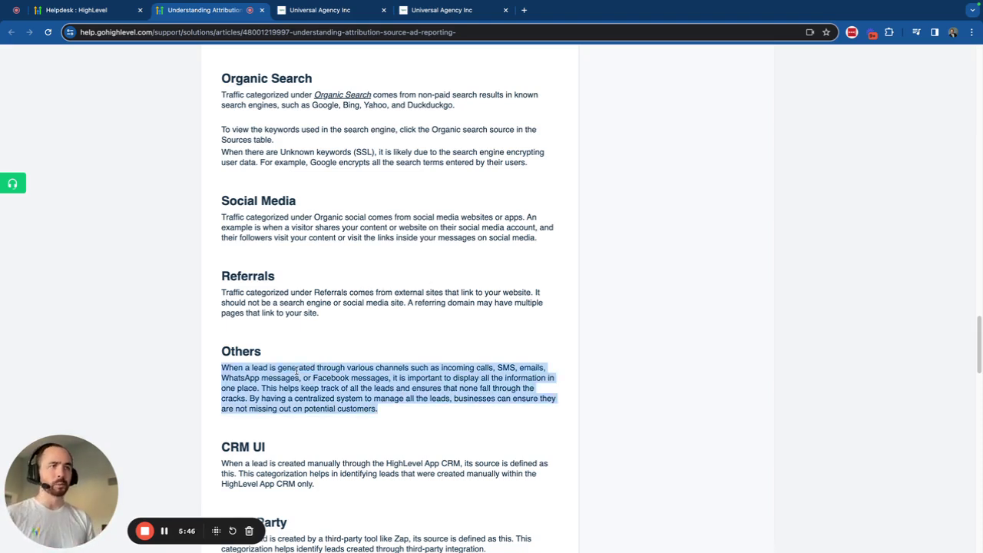
left_click(316, 380)
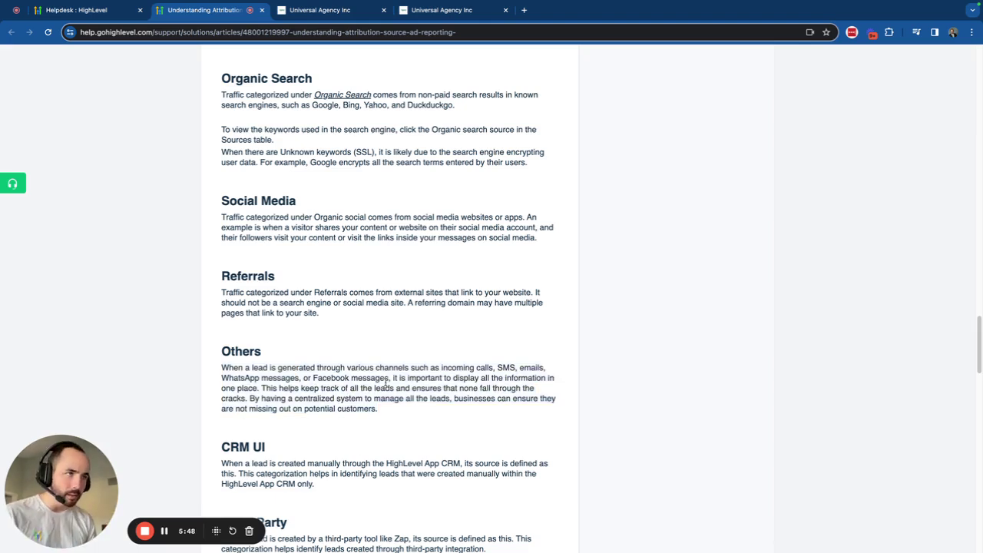
left_click_drag(390, 378, 310, 379)
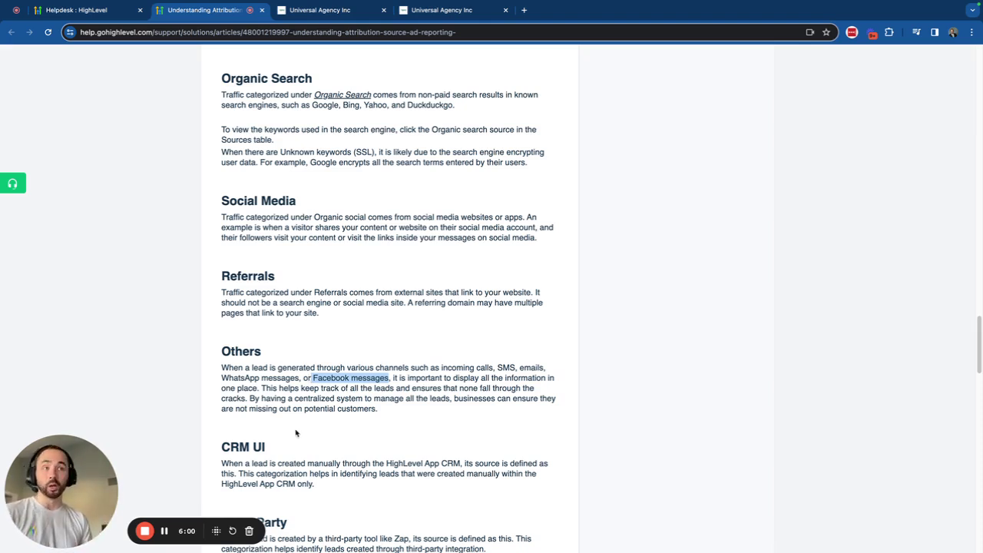
triple_click(252, 451)
scroll(356, 420, "down", 5)
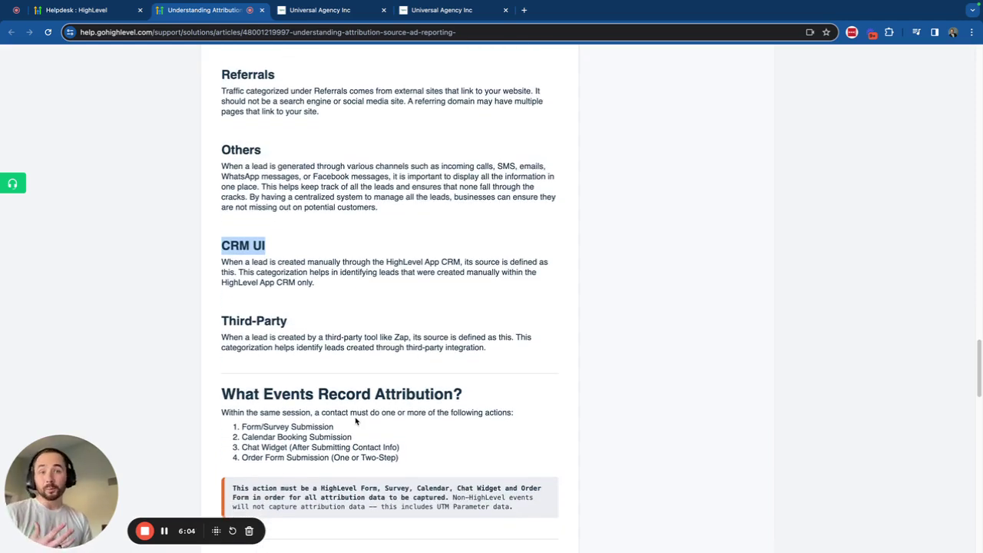
triple_click(246, 315)
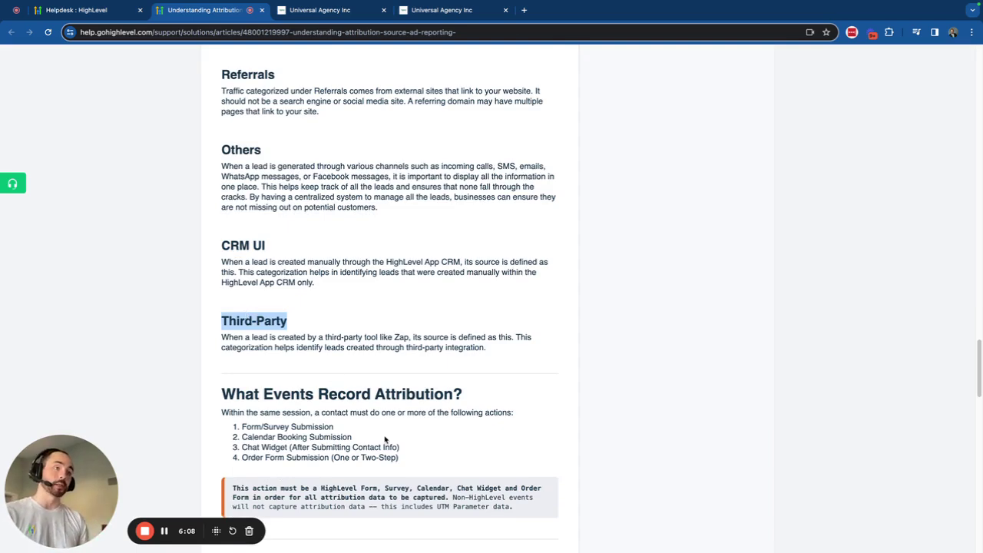
Examine the What Events Record Attribution? section and its list of qualifying actions, beginning with Form/Survey Submission.
scroll(384, 441, "down", 1)
double_click(262, 346)
triple_click(261, 346)
scroll(346, 405, "down", 4)
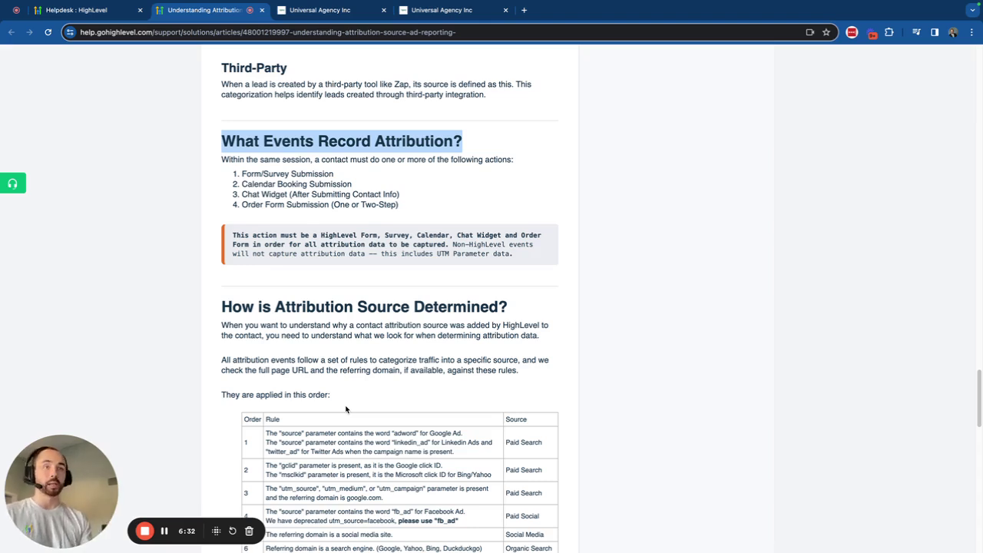
triple_click(291, 176)
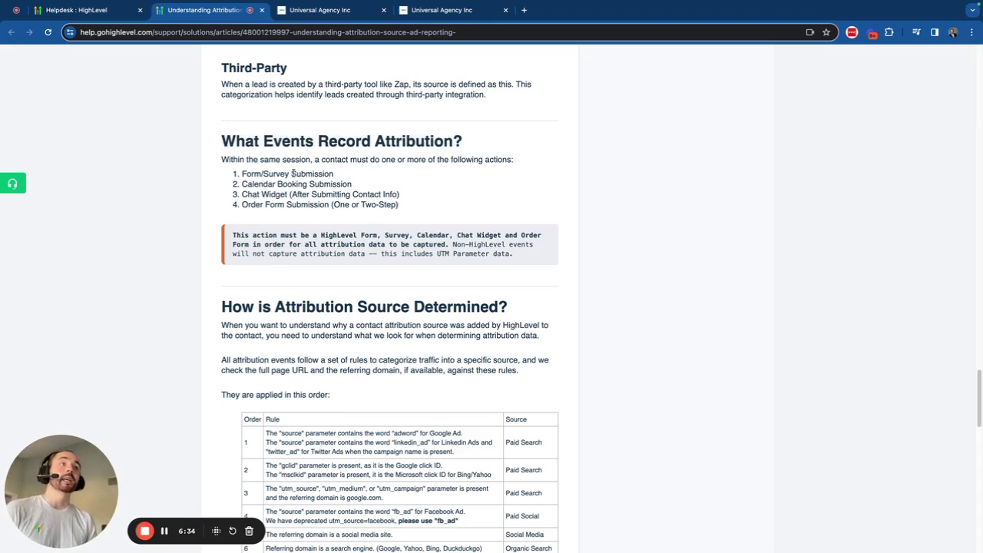
Highlight the form, calendar, chat widget and order form events that record attribution, and the note requiring HighLevel assets.
triple_click(315, 184)
triple_click(323, 194)
left_click(328, 204)
triple_click(329, 204)
left_click(316, 182)
triple_click(316, 175)
left_click(315, 186)
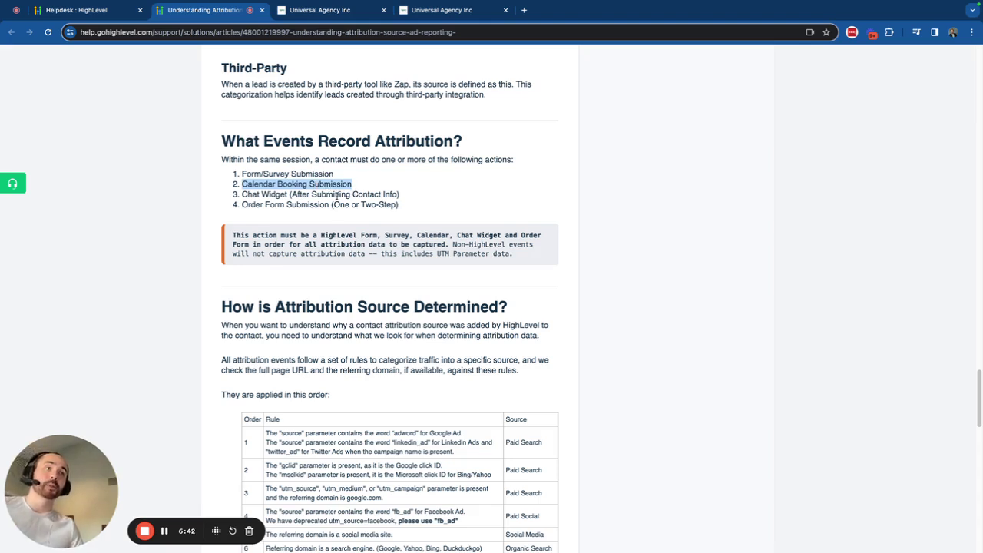
triple_click(340, 197)
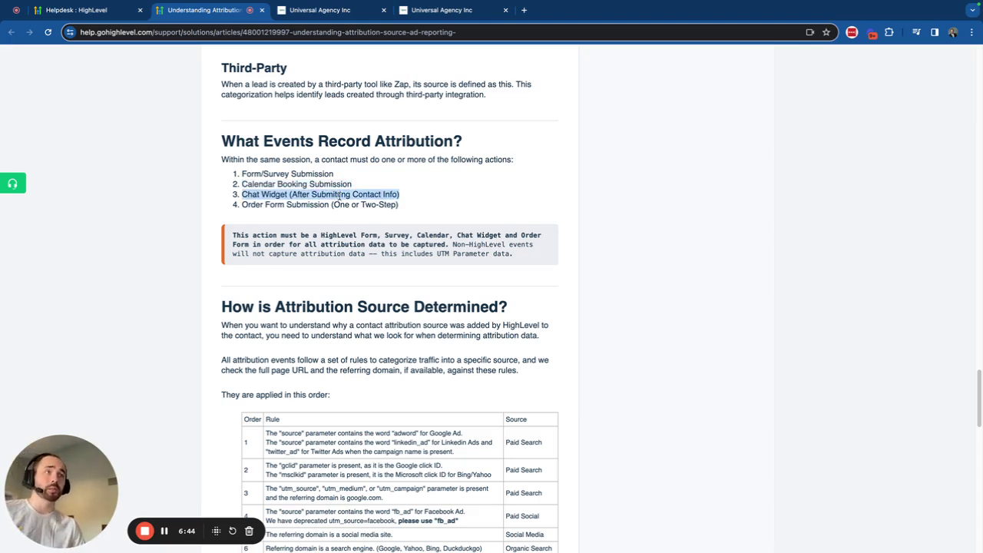
triple_click(338, 206)
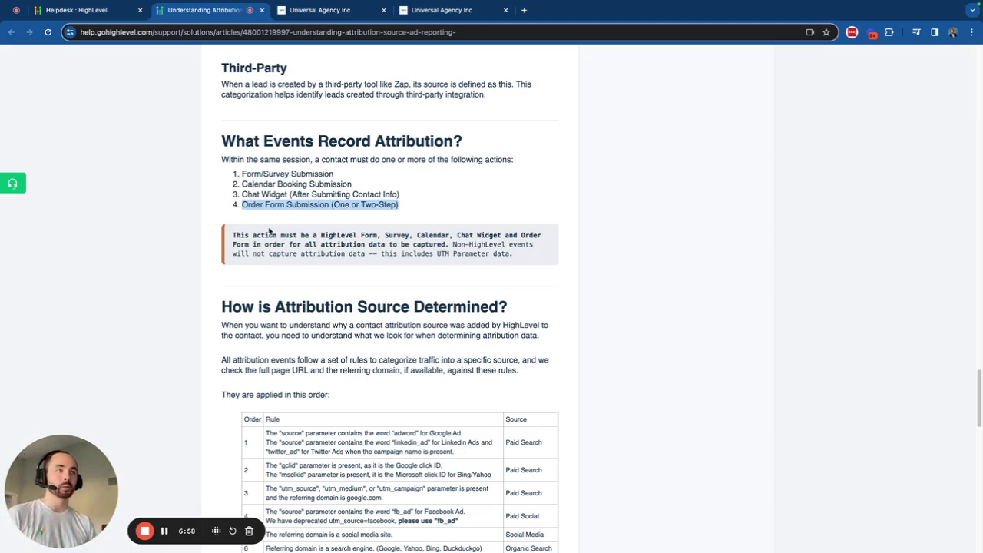
triple_click(390, 241)
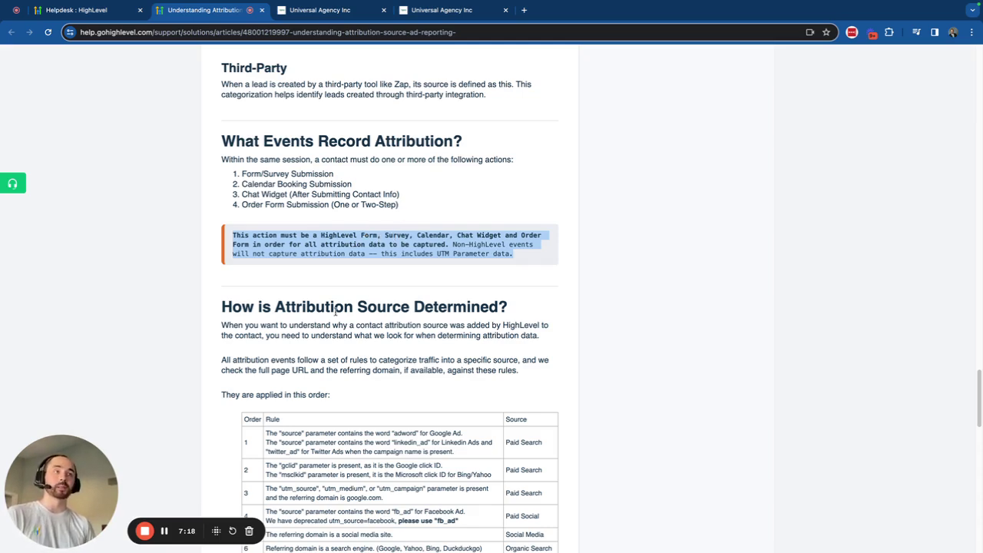
Examine the How is Attribution Source Determined? rules table, highlighting the priority order of its first rows.
scroll(379, 392, "down", 3)
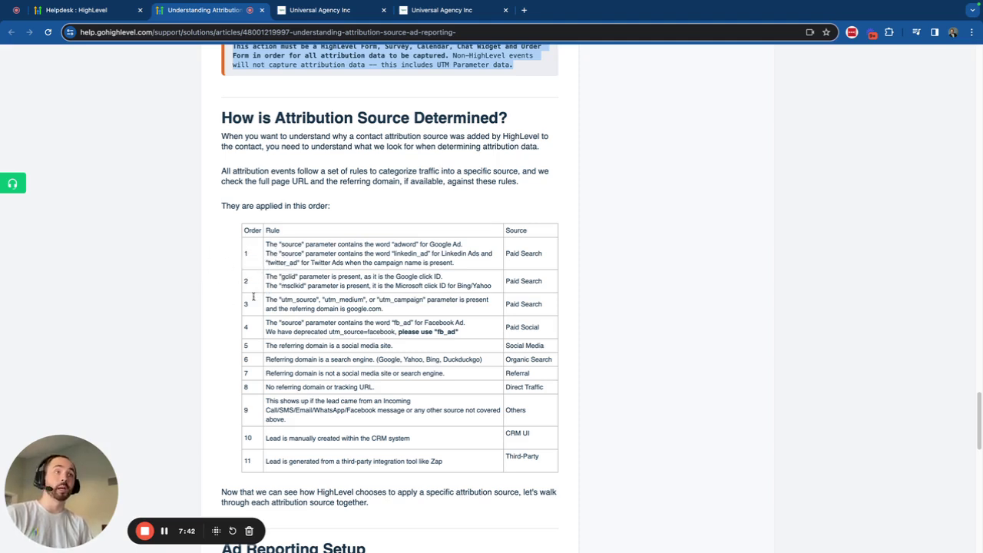
left_click_drag(252, 304, 243, 315)
left_click_drag(252, 350, 228, 351)
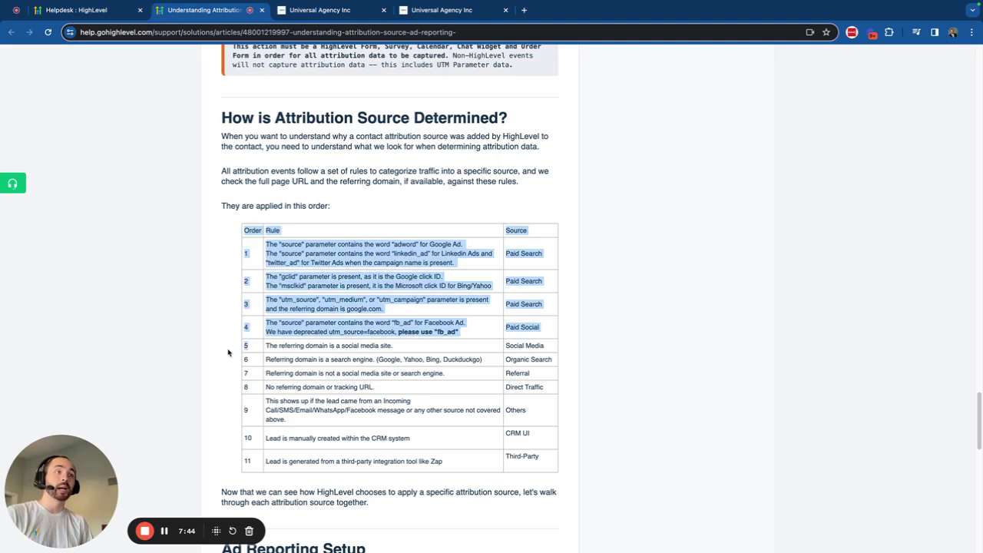
left_click(248, 345)
left_click_drag(244, 254, 244, 307)
left_click(251, 353)
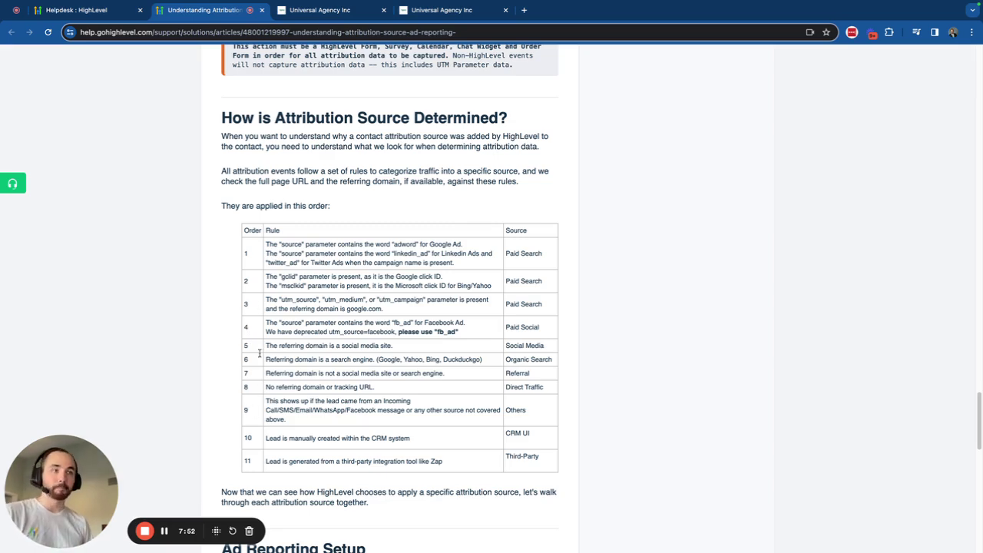
Open the Facebook Ad Reporting Setup guide and examine its Build a URL parameter example.
scroll(261, 338, "down", 3)
scroll(266, 366, "down", 3)
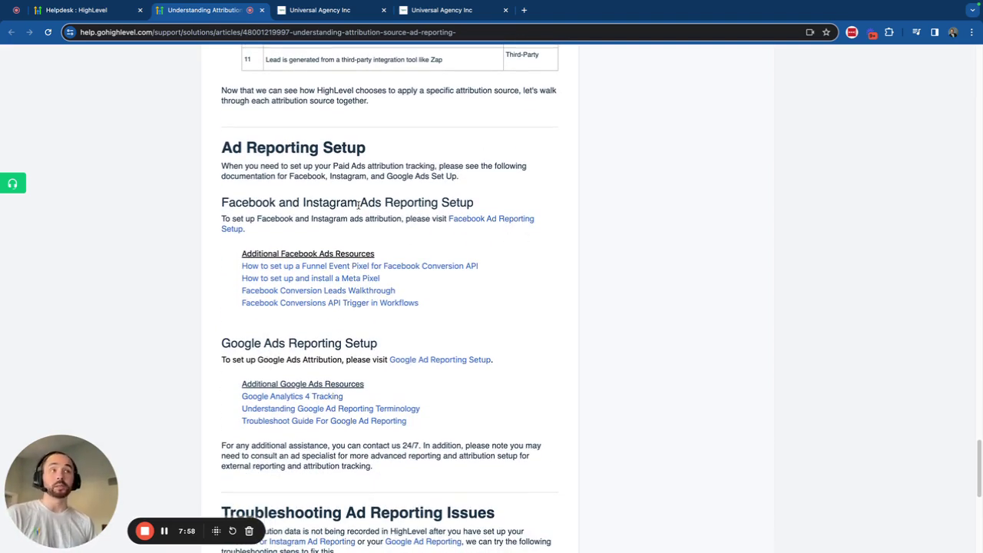
left_click(512, 221)
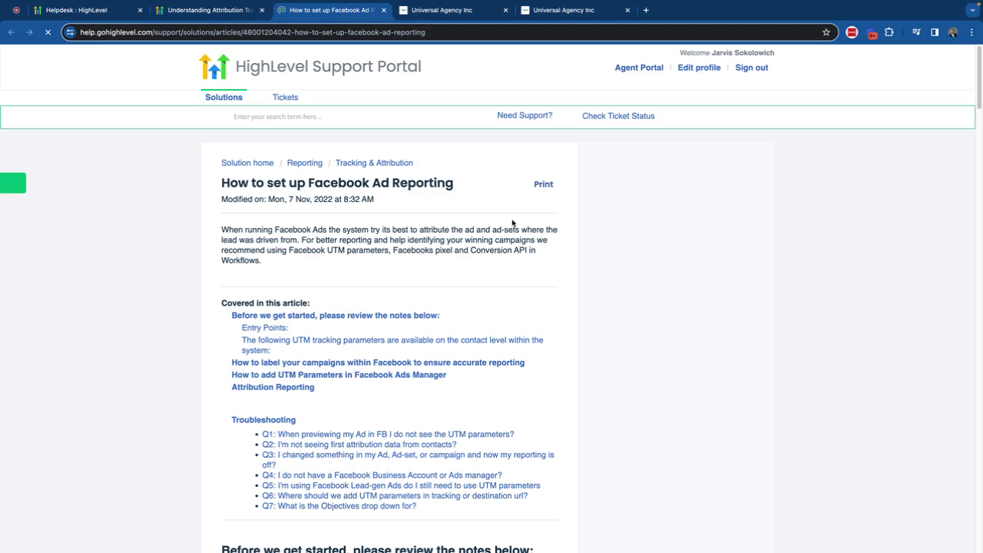
scroll(489, 279, "down", 10)
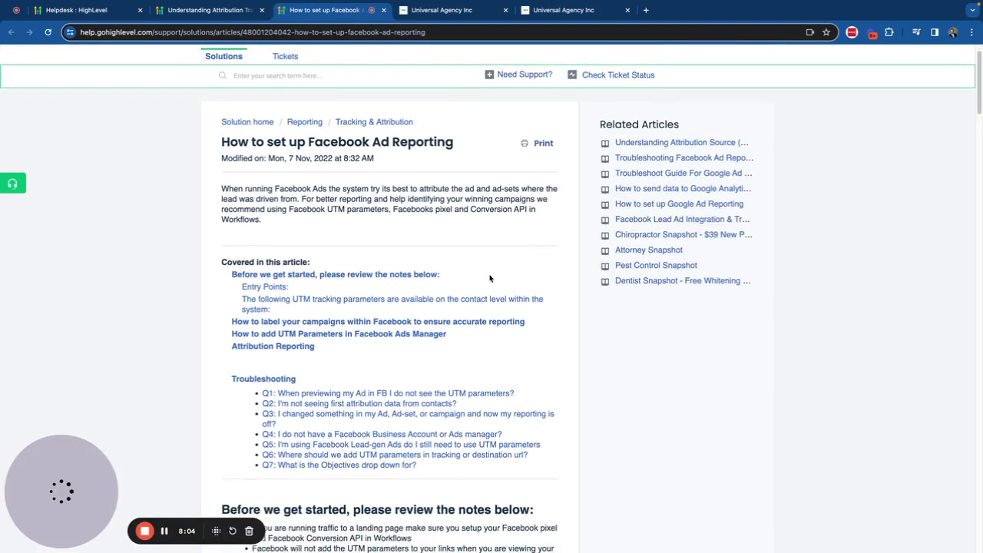
scroll(489, 275, "down", 20)
scroll(490, 279, "down", 20)
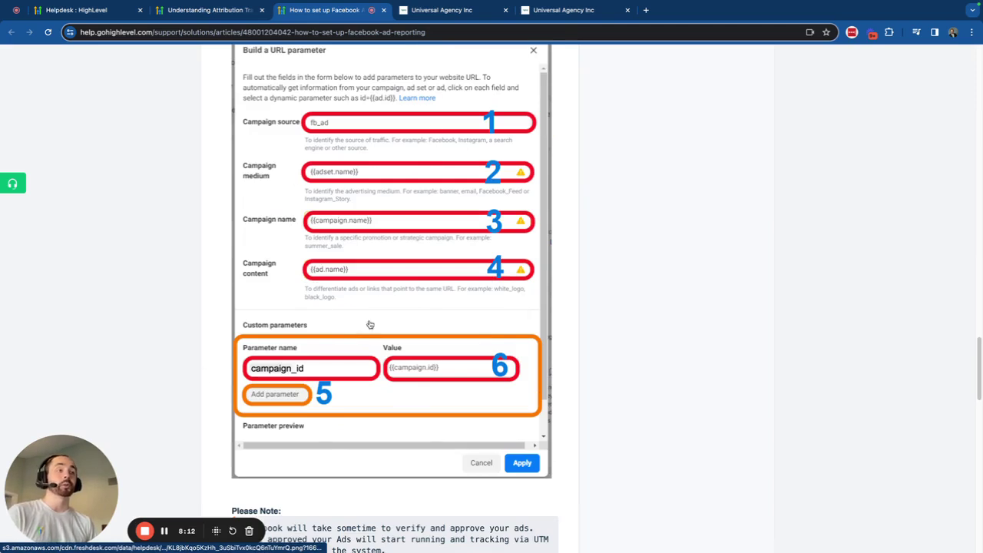
Open the Google Ad Reporting Setup guide from the attribution article and highlight its example tracking template.
left_click(219, 11)
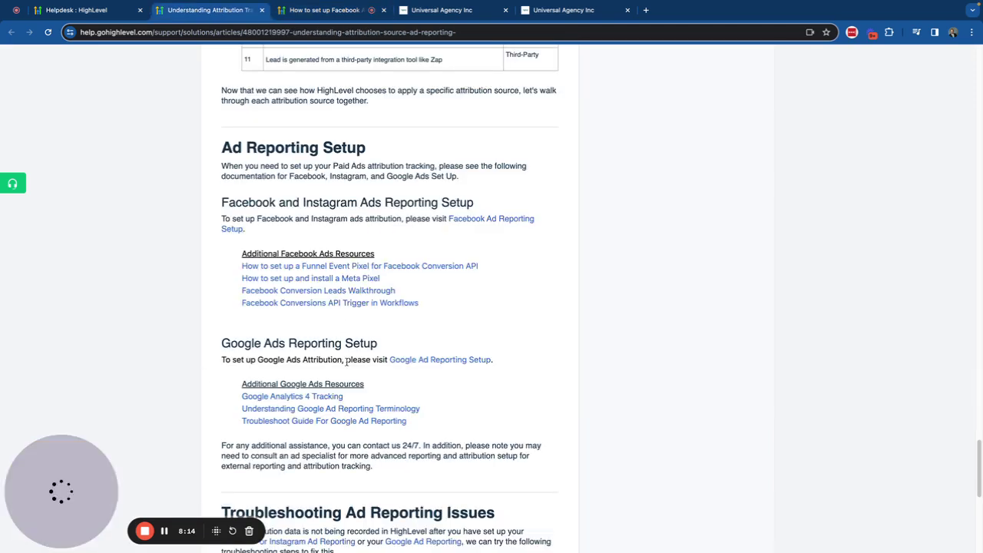
left_click(468, 361)
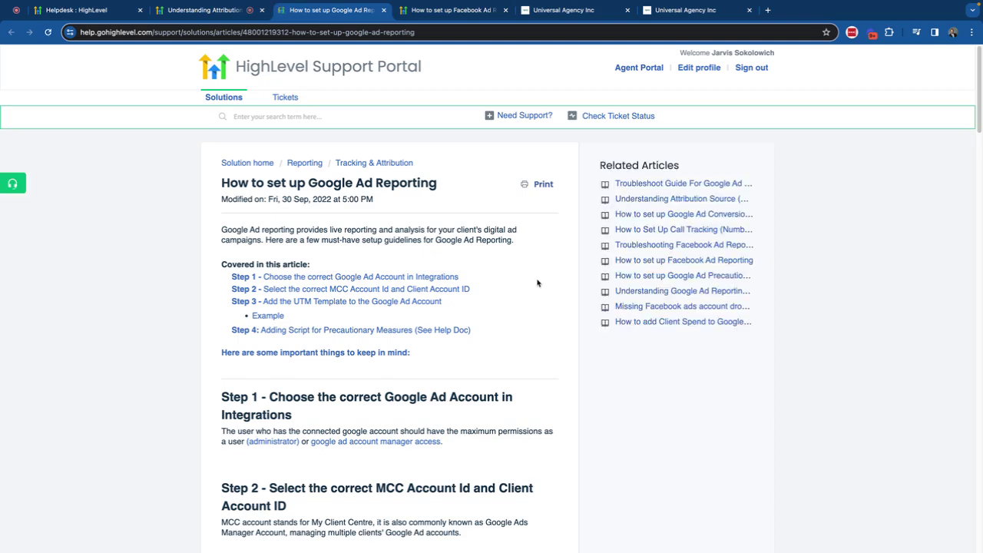
scroll(478, 310, "down", 8)
scroll(478, 310, "down", 10)
scroll(478, 311, "down", 4)
scroll(476, 309, "up", 3)
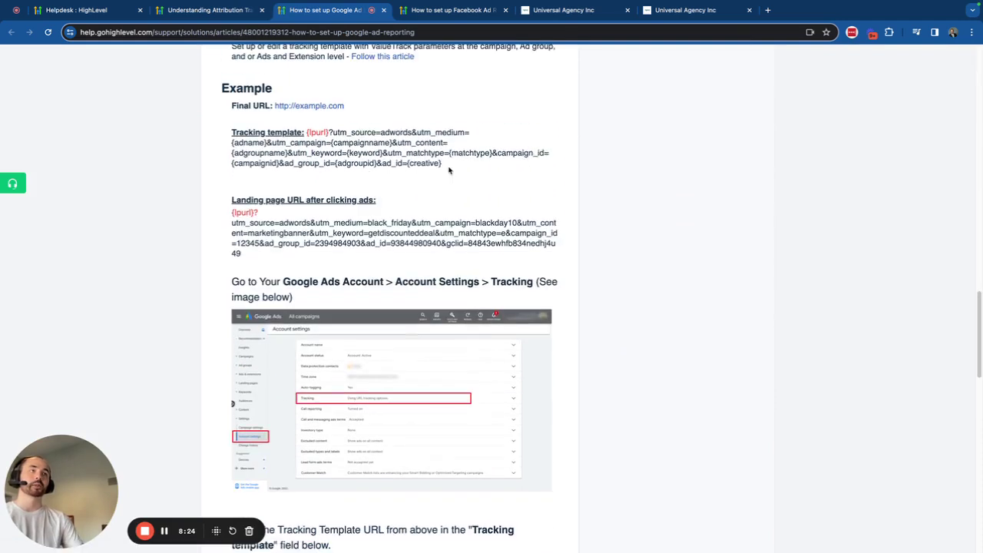
left_click_drag(450, 166, 305, 133)
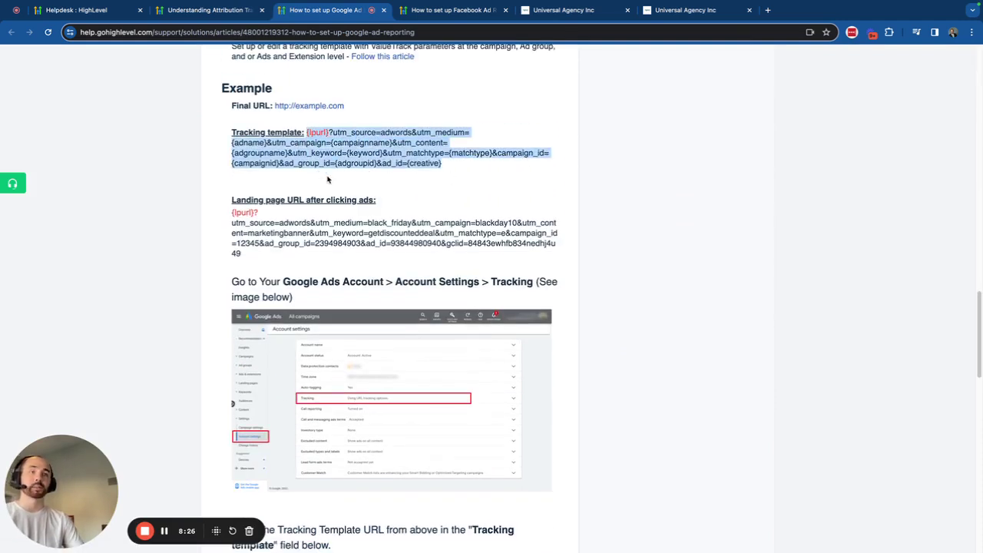
Return to the attribution article and highlight the Facebook Ad Reporting Setup, Funnel Event Pixel and Meta Pixel resources.
left_click(234, 15)
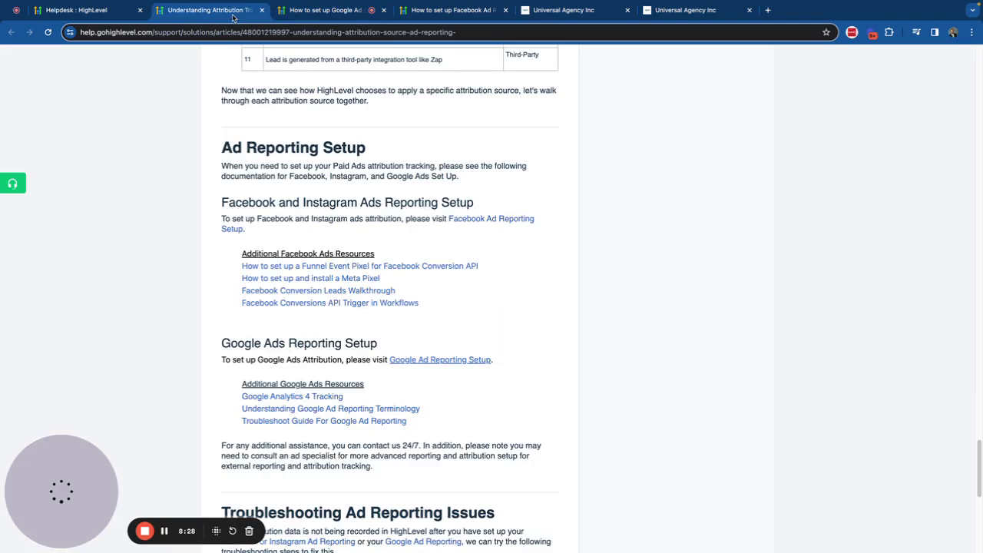
scroll(393, 288, "down", 3)
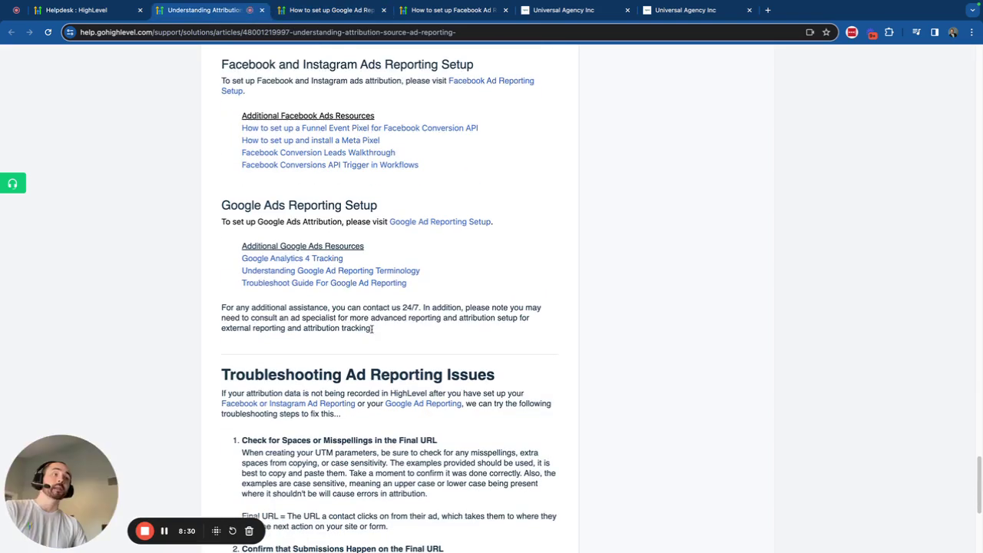
scroll(277, 376, "down", 3)
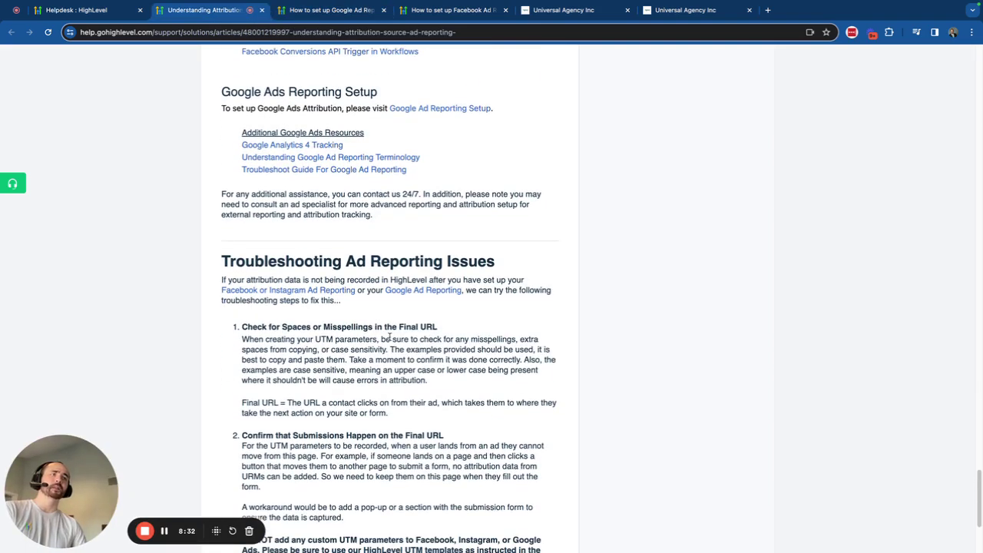
scroll(377, 327, "up", 6)
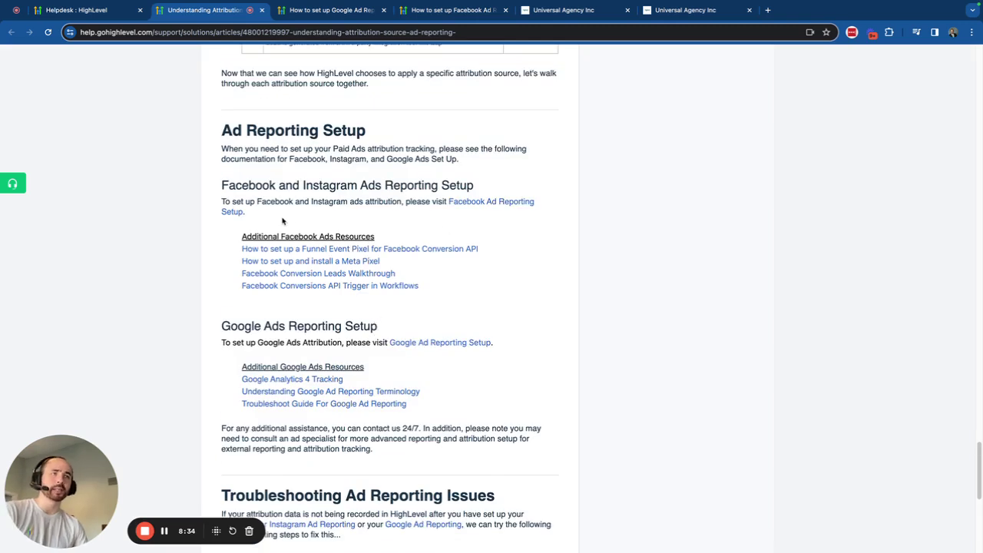
left_click_drag(267, 219, 218, 204)
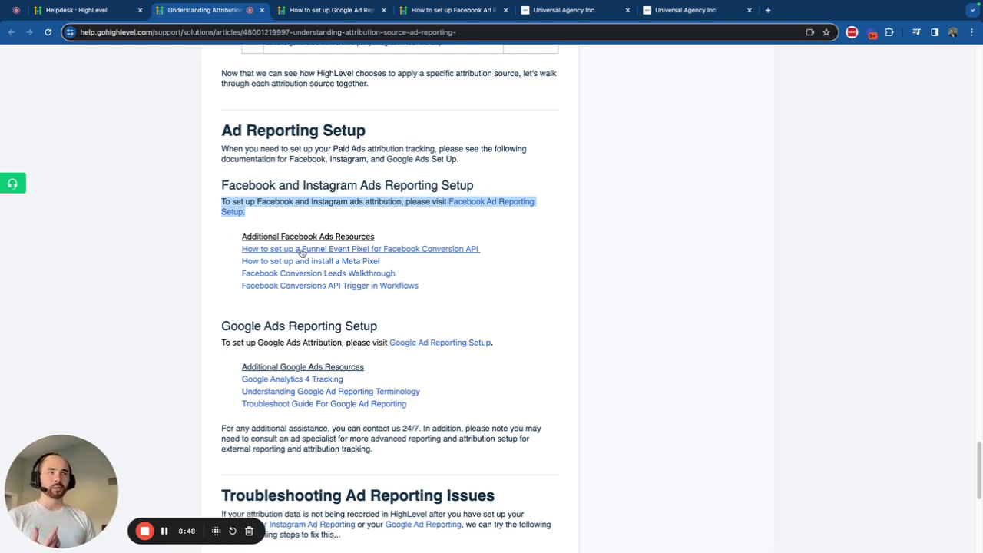
left_click_drag(481, 249, 221, 255)
left_click_drag(401, 263, 214, 267)
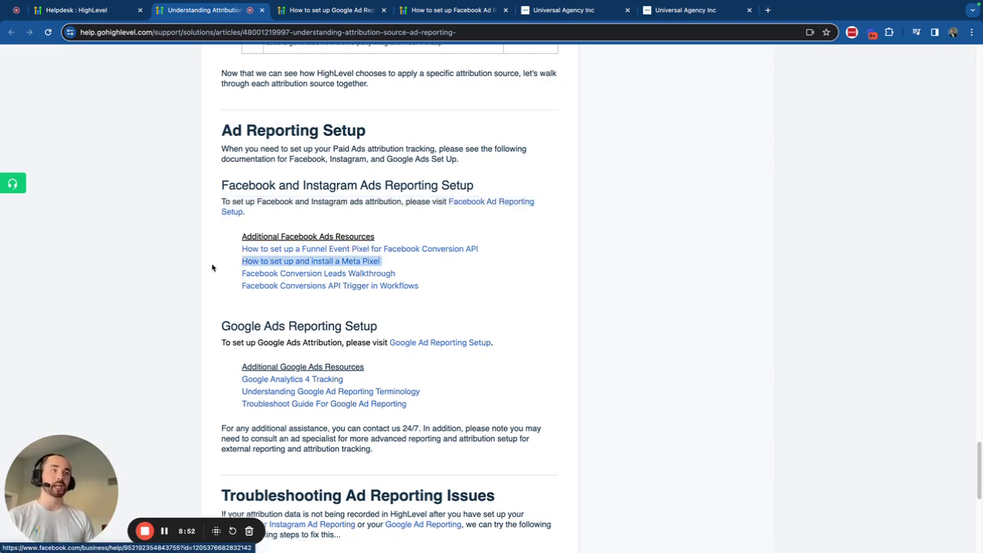
Review the Additional Google Ads Resources, highlighting the terminology article and the Troubleshoot Guide For Google Ad Reporting.
left_click(380, 383)
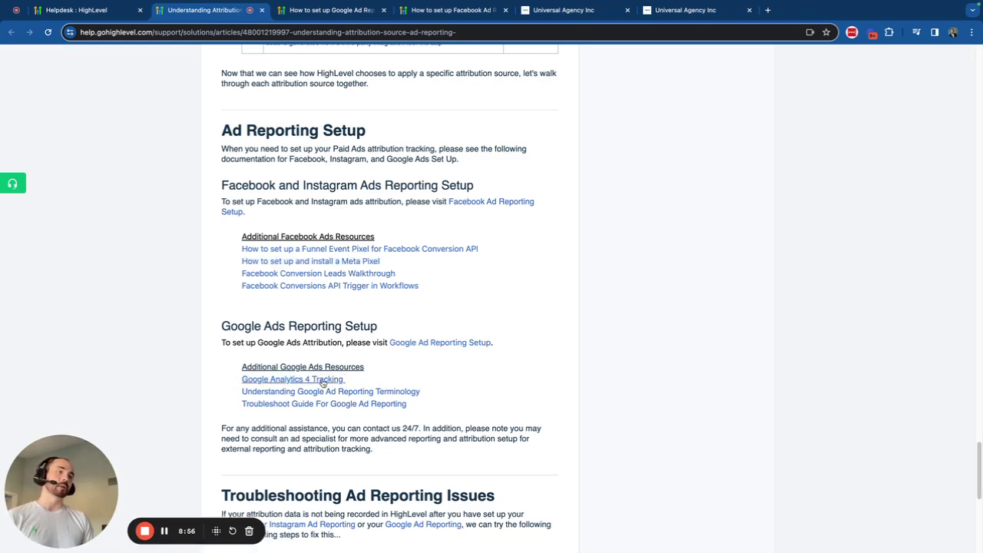
triple_click(418, 386)
left_click(441, 396)
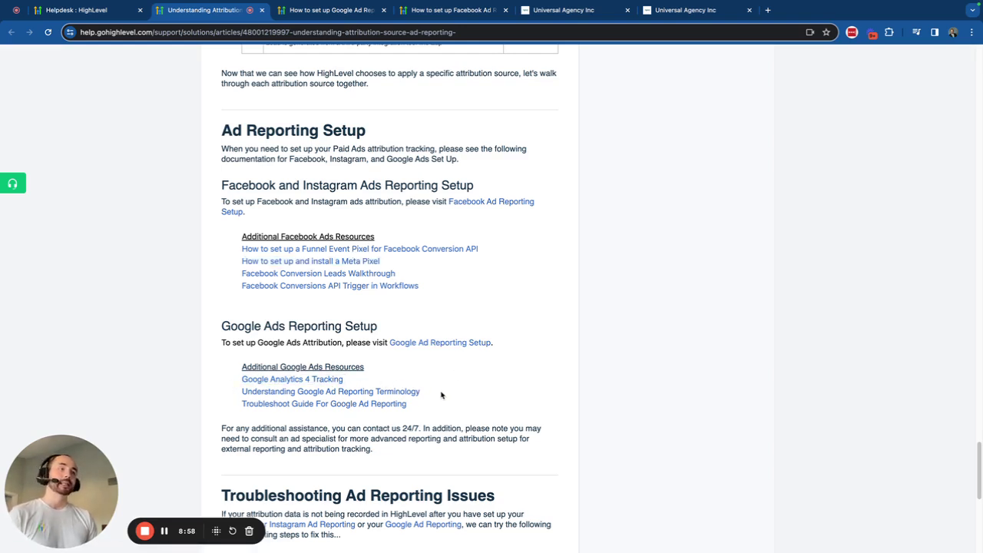
triple_click(441, 395)
left_click(431, 409)
triple_click(431, 409)
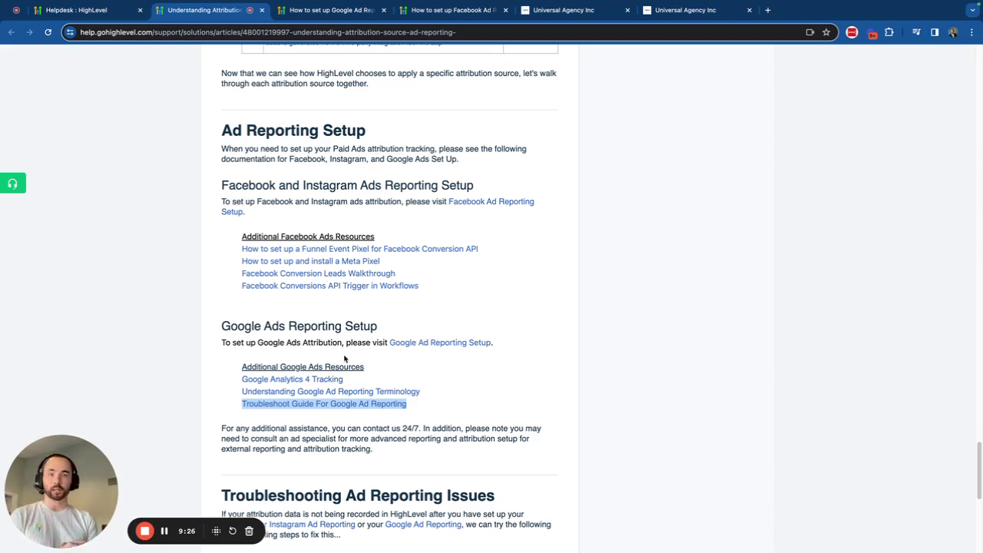
Review Troubleshooting Ad Reporting Issues, highlighting the Final URL misspelling check and the rule that submissions happen on the Final URL.
scroll(344, 359, "down", 5)
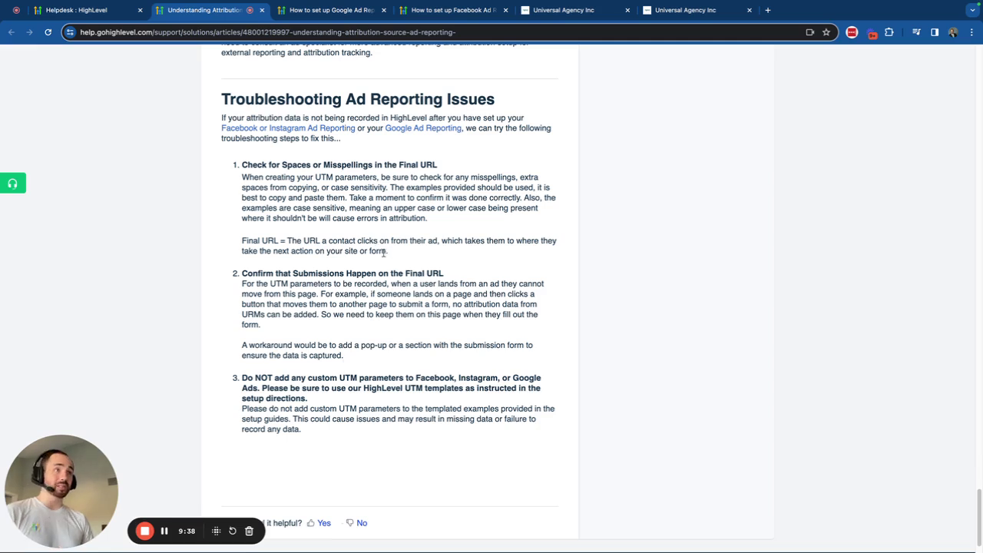
left_click_drag(394, 256, 217, 168)
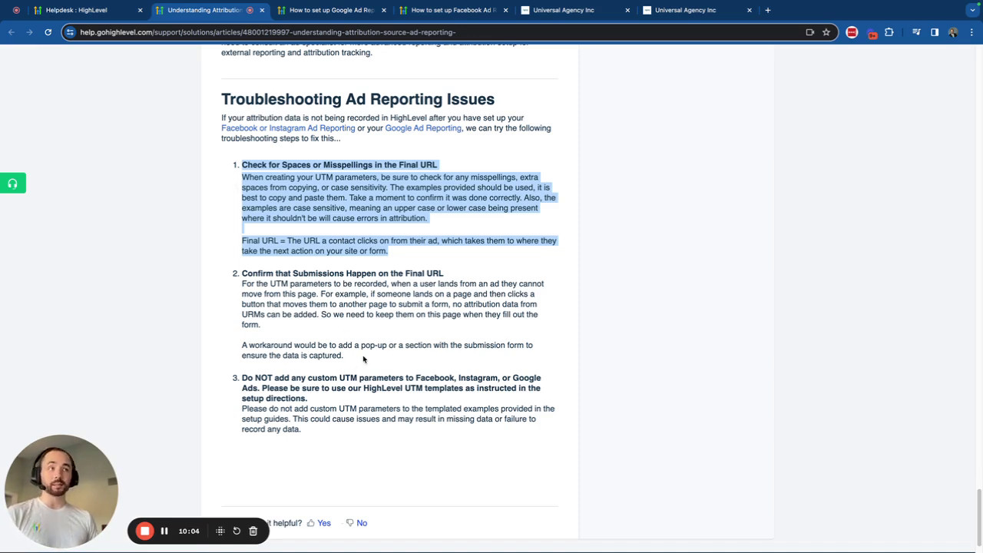
left_click_drag(364, 359, 224, 285)
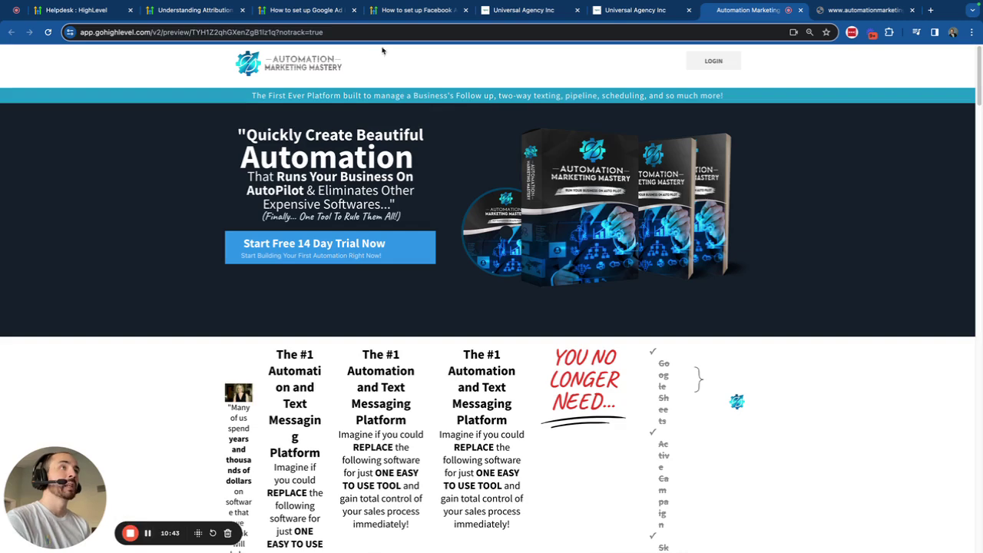
Append the Google tracking template beginning ?utm_source=adwords&utm_medium={adname} to the Automation Marketing Mastery preview URL and highlight the added parameters.
left_click(381, 32)
type("https://app.gohighlevel.com/v2/preview/TYH1Z2qhGXenZgB1lz1q?notrack=true?utm_source=adwords&utm_medium={adname}&utm_campaign={campaignname}&utm_content={adgroupname}&utm_keyword={keyword}&utm_matchtype={matchtype}&campaign_id={campaignid}&ad_group_id={adgroupid}&ad_id={creative}")
key("Return")
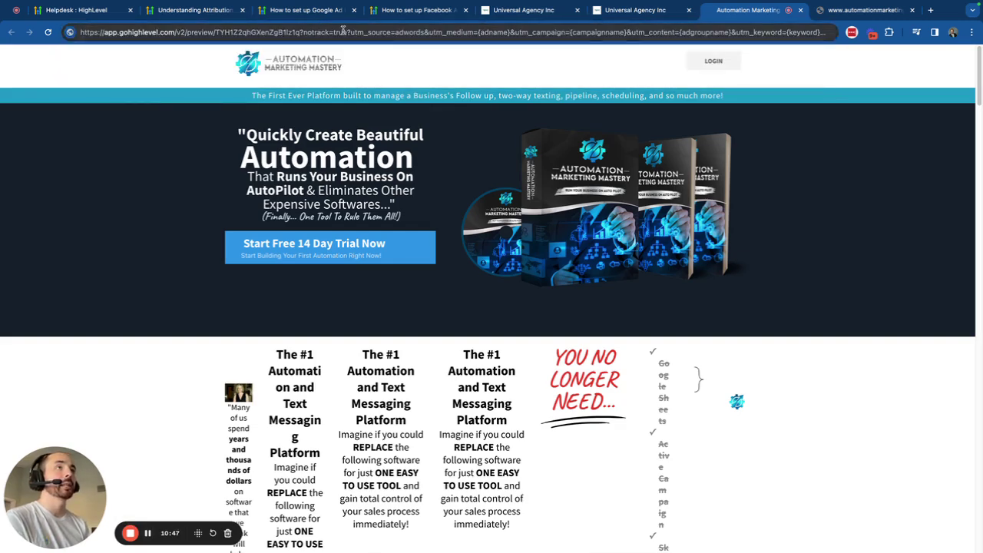
left_click_drag(344, 31, 853, 36)
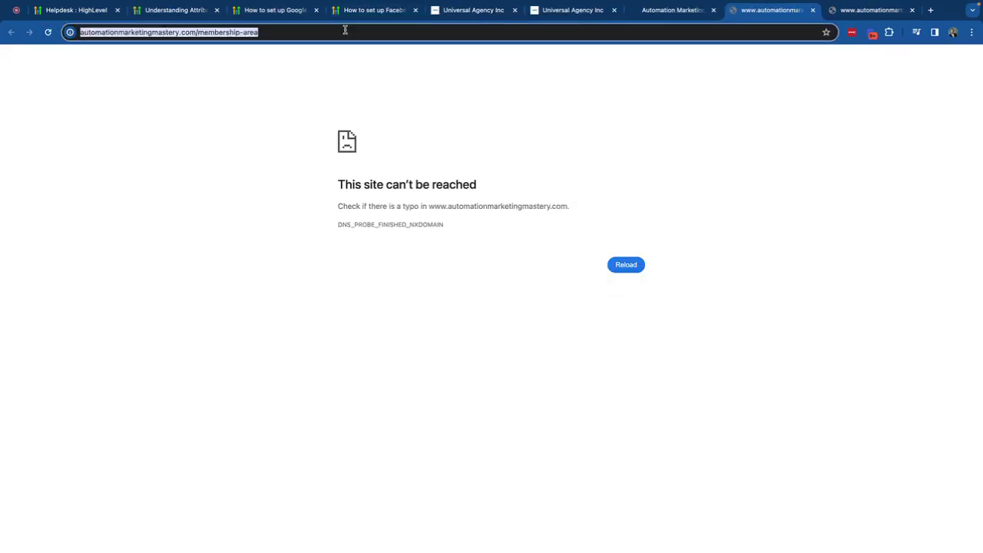
Replace the membership-area address in the unreachable page's tab with the HighLevel main page and load it.
left_click(345, 30)
left_click(355, 30)
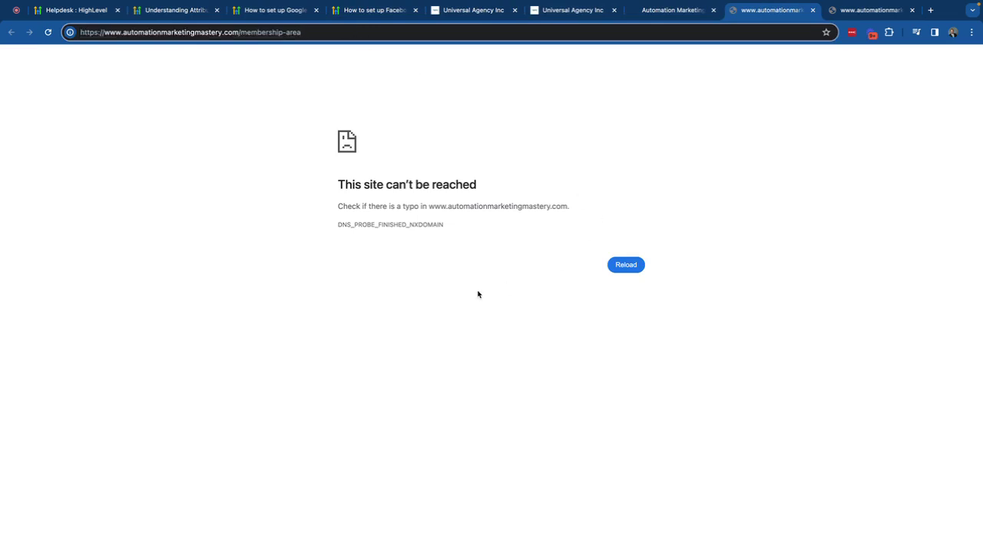
key("Return")
Go from the preview page's Start Free 14 Day Trial Now offer to HighLevel's main page and open its free trial form.
left_click(658, 16)
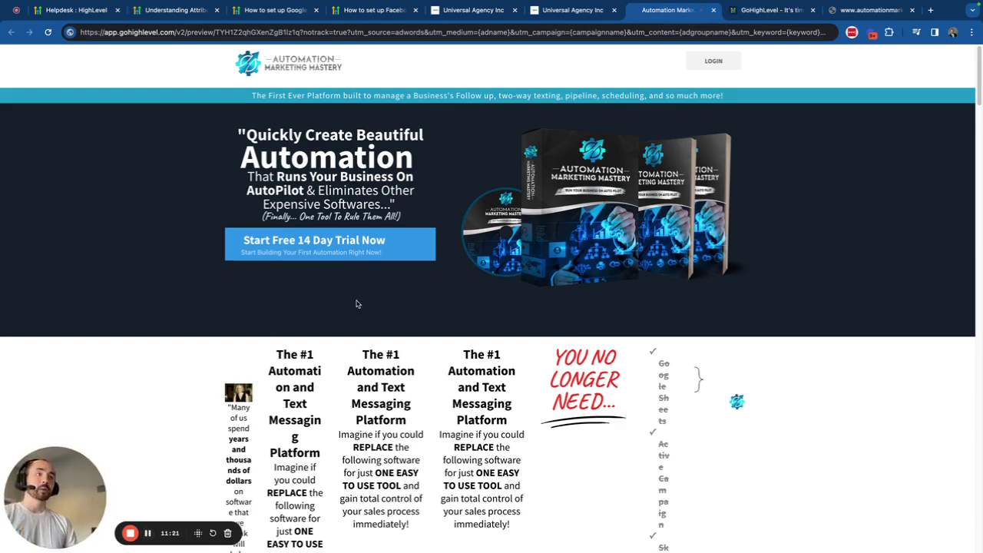
left_click(346, 250)
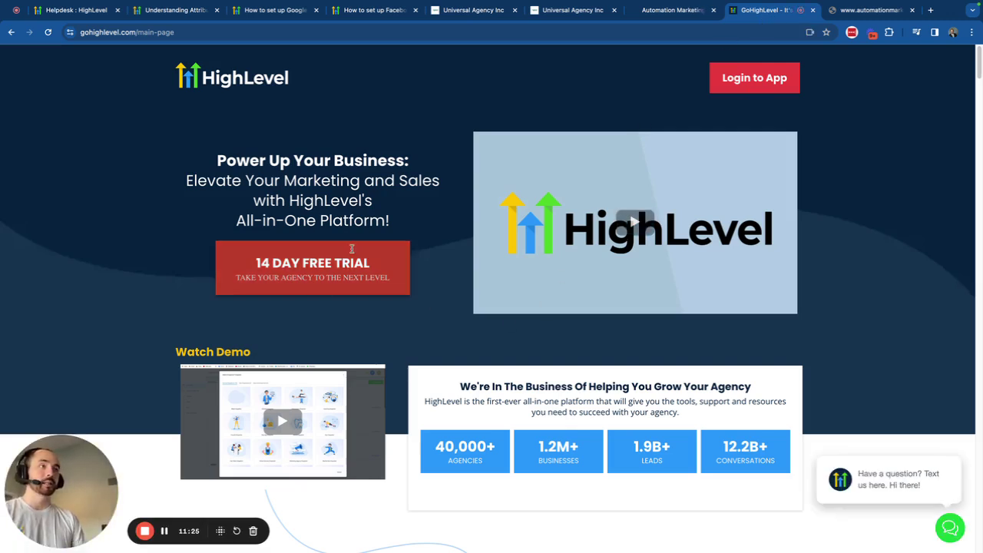
left_click(359, 277)
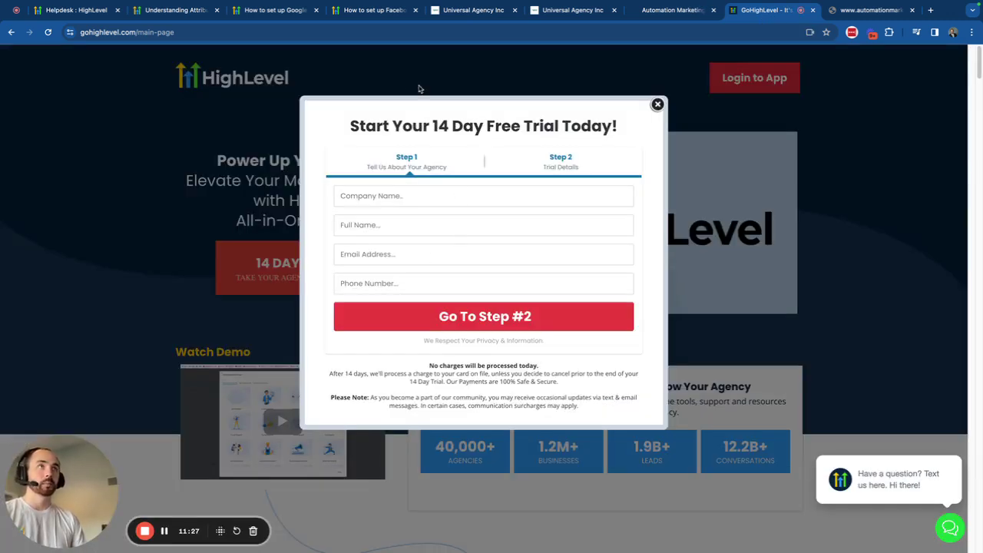
Return to the Automation Marketing Mastery preview page and highlight the UTM parameters in its URL.
left_click(668, 10)
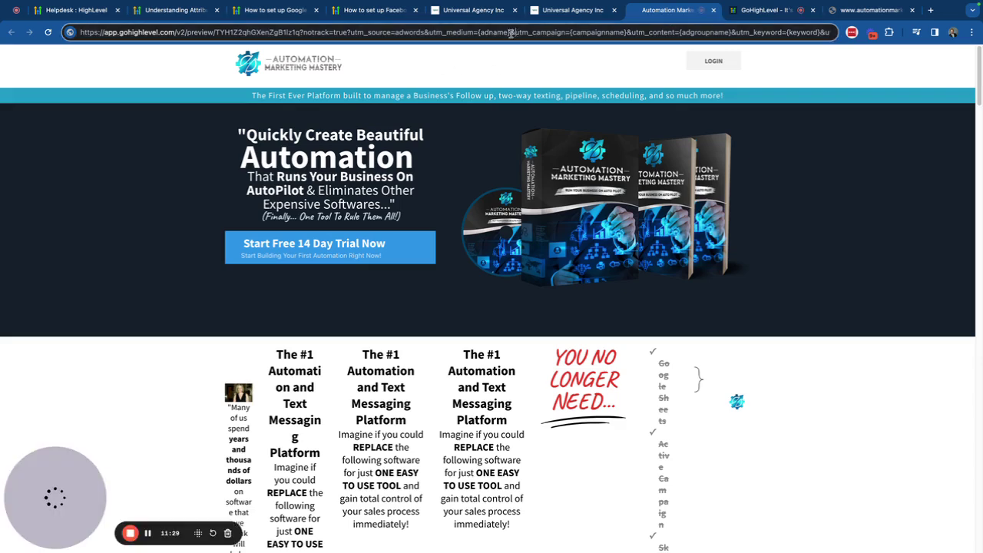
left_click(346, 32)
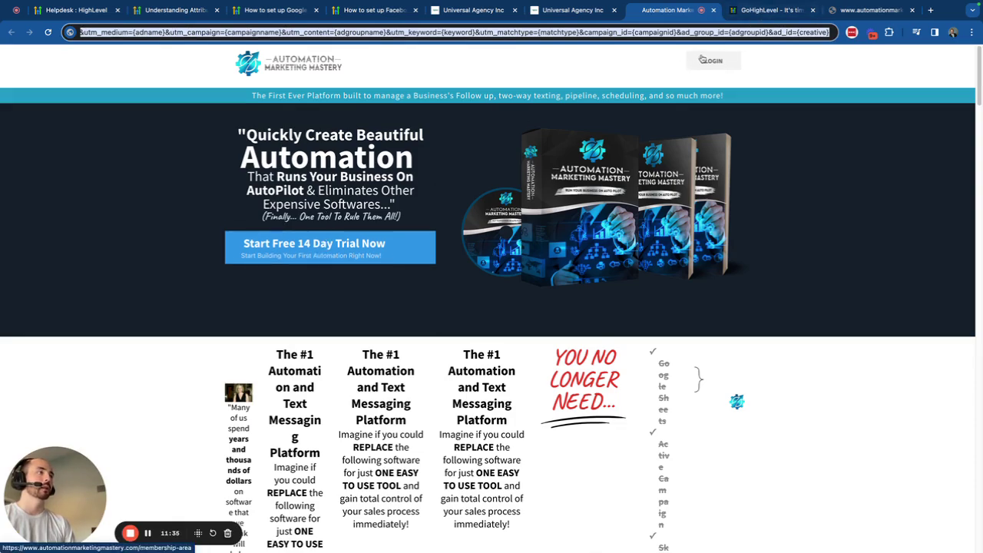
Switch to HighLevel's main page with the open trial form and reveal its full URL to check for UTM parameters.
left_click(769, 12)
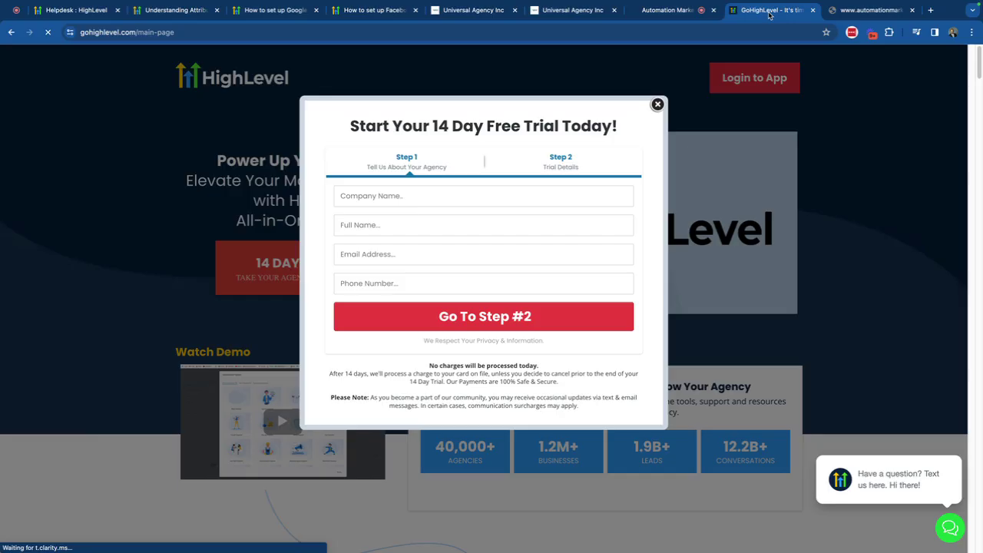
left_click(258, 33)
left_click(258, 32)
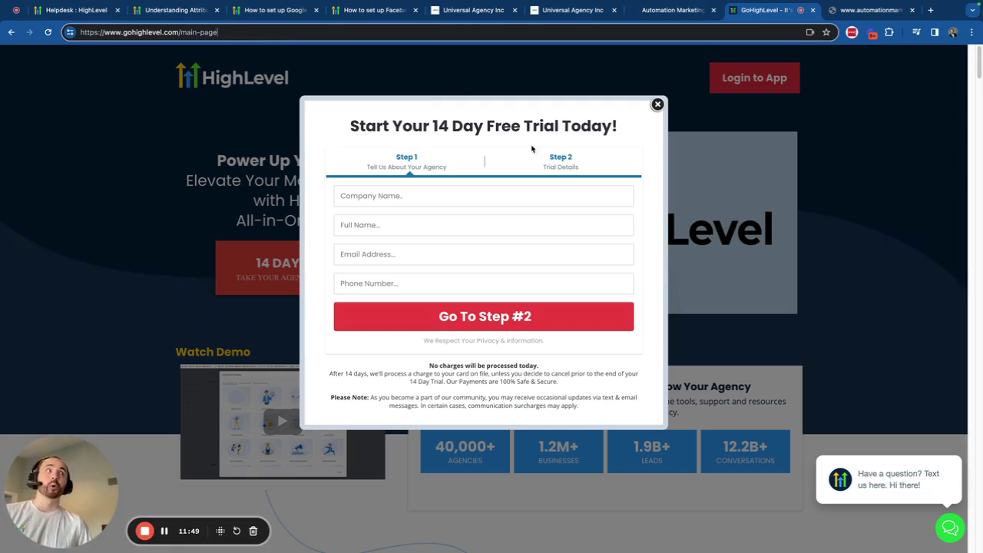
Return to the Automation Marketing Mastery preview page and review its Start Free 14 Day Trial Now offers through the page's end.
left_click(668, 11)
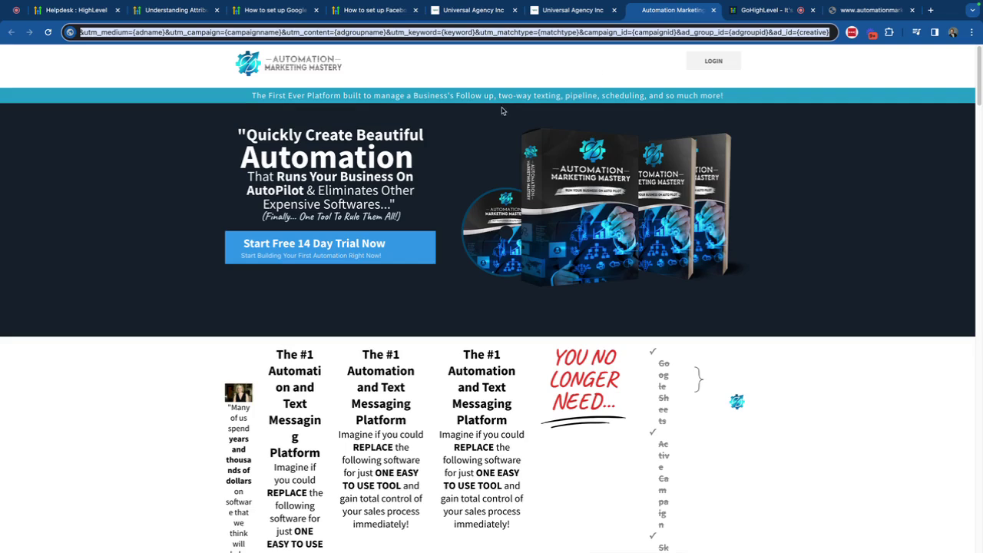
left_click(325, 253)
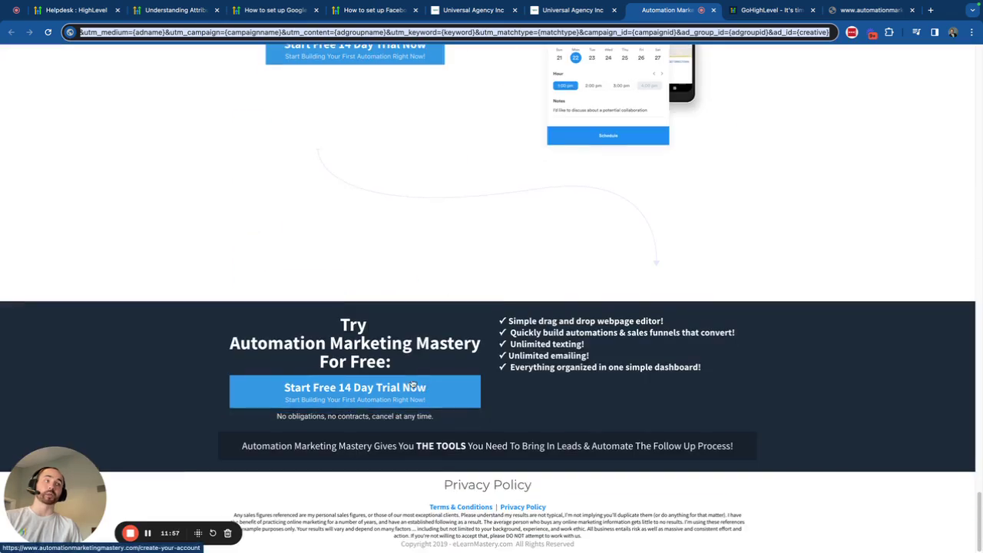
left_click_drag(435, 419, 461, 304)
left_click(479, 290)
scroll(512, 276, "up", 20)
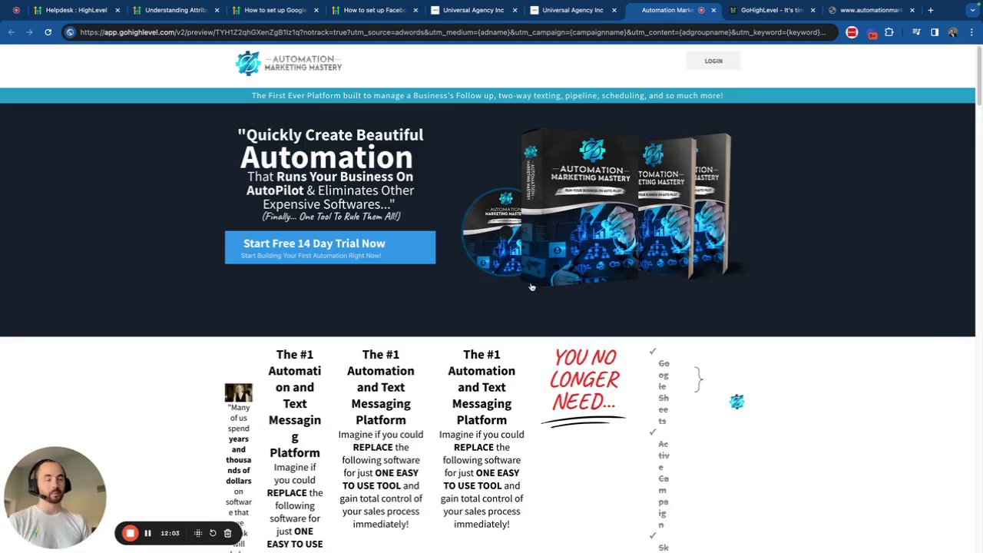
In the attribution article's troubleshooting section, highlight the rule against custom UTM parameters, then return to the article's beginning.
left_click(194, 17)
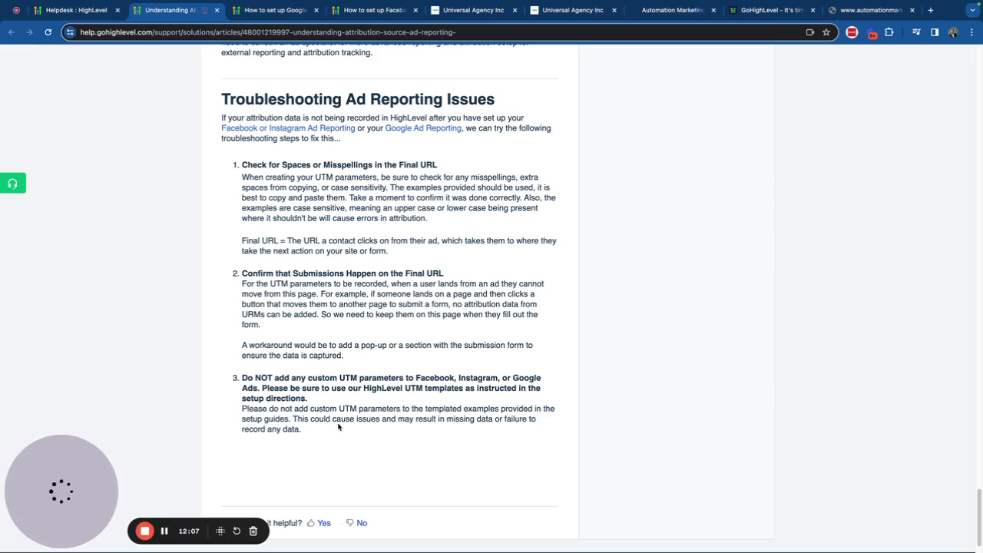
triple_click(376, 384)
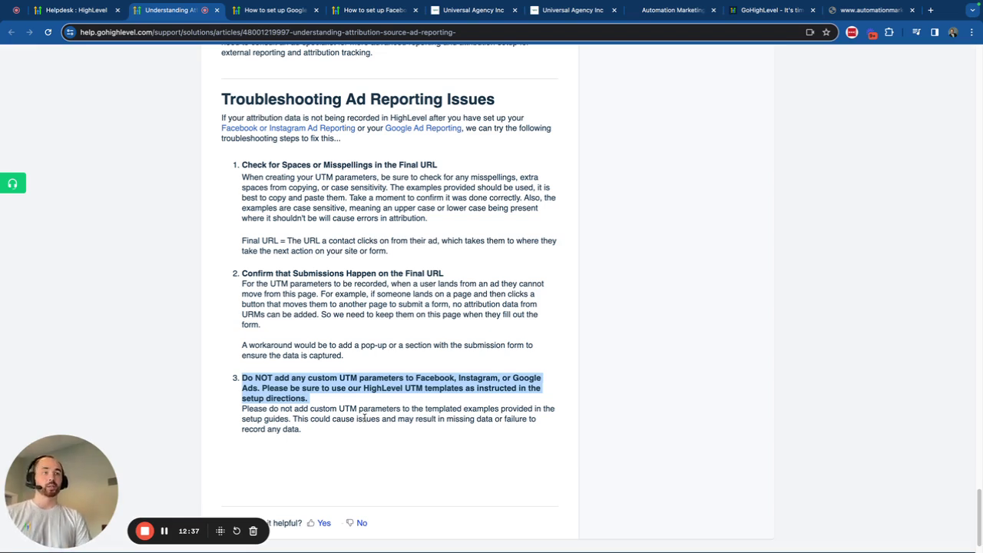
scroll(387, 305, "up", 20)
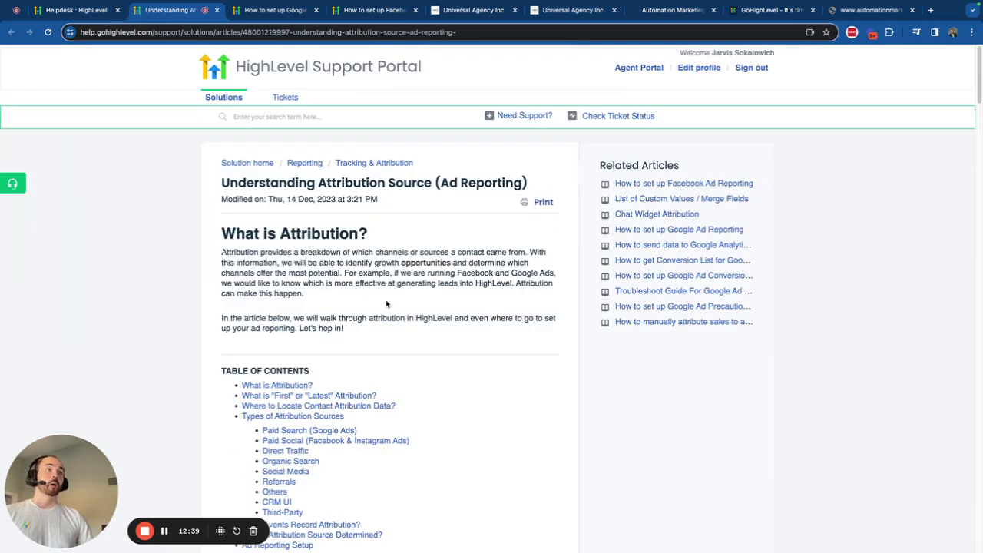